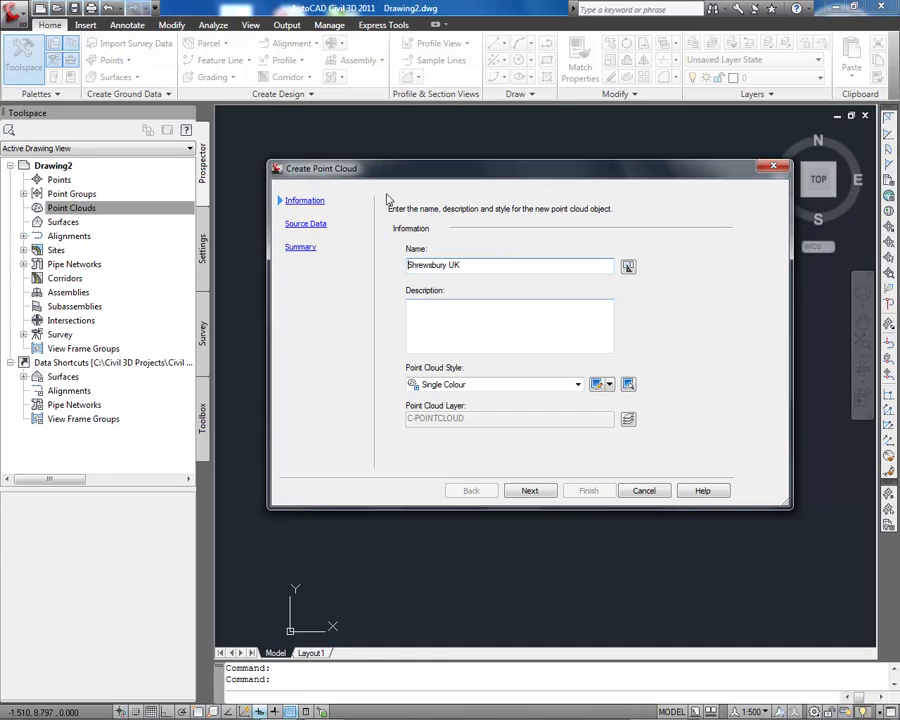
Go to the Source Data page and leave the point cloud file format as PTS
left_click(312, 225)
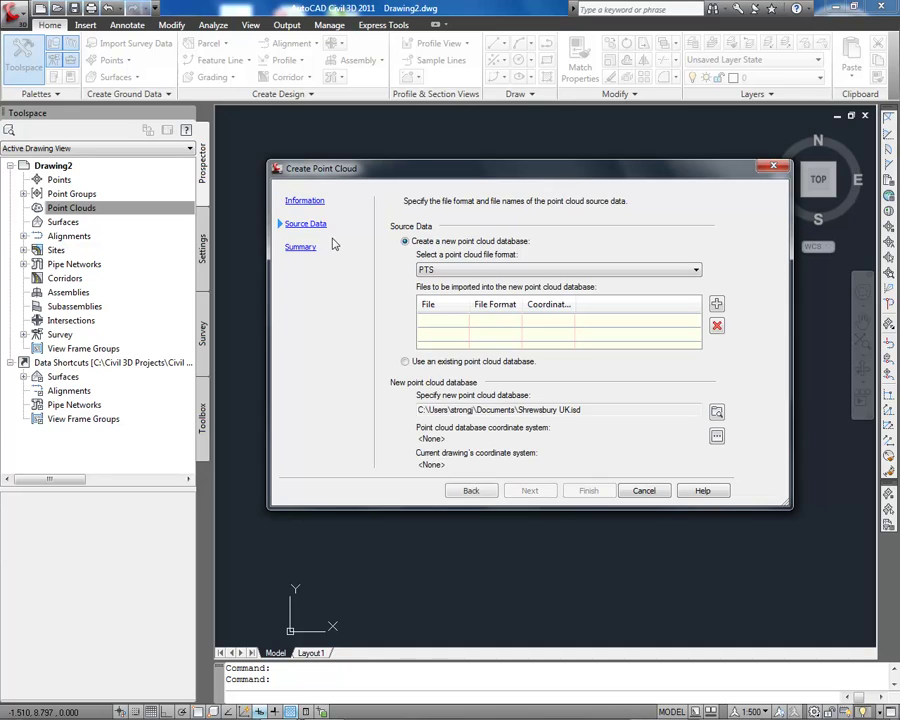
left_click(556, 272)
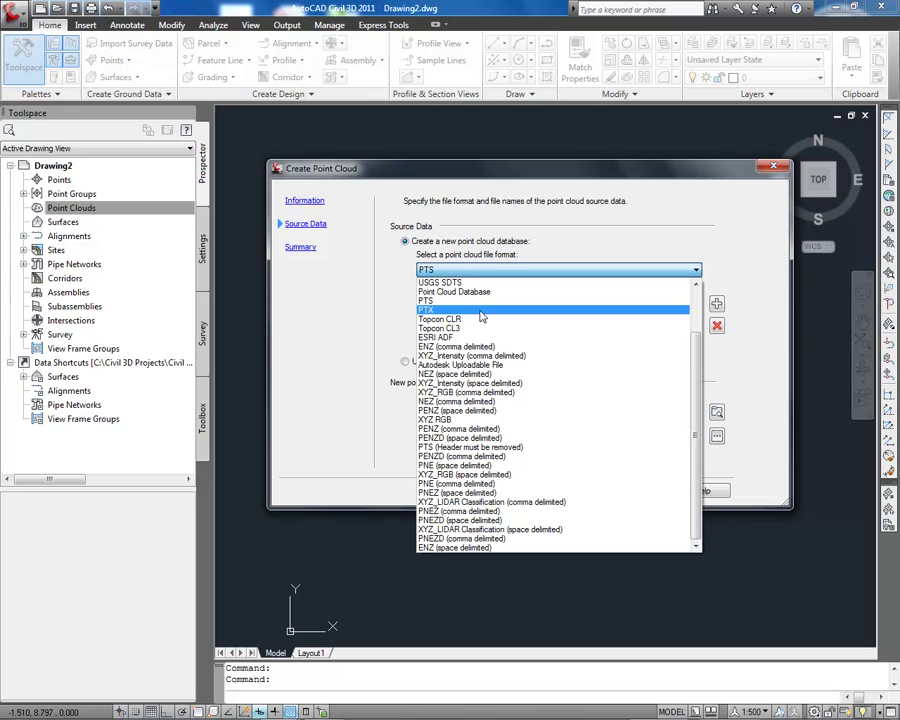
left_click(378, 305)
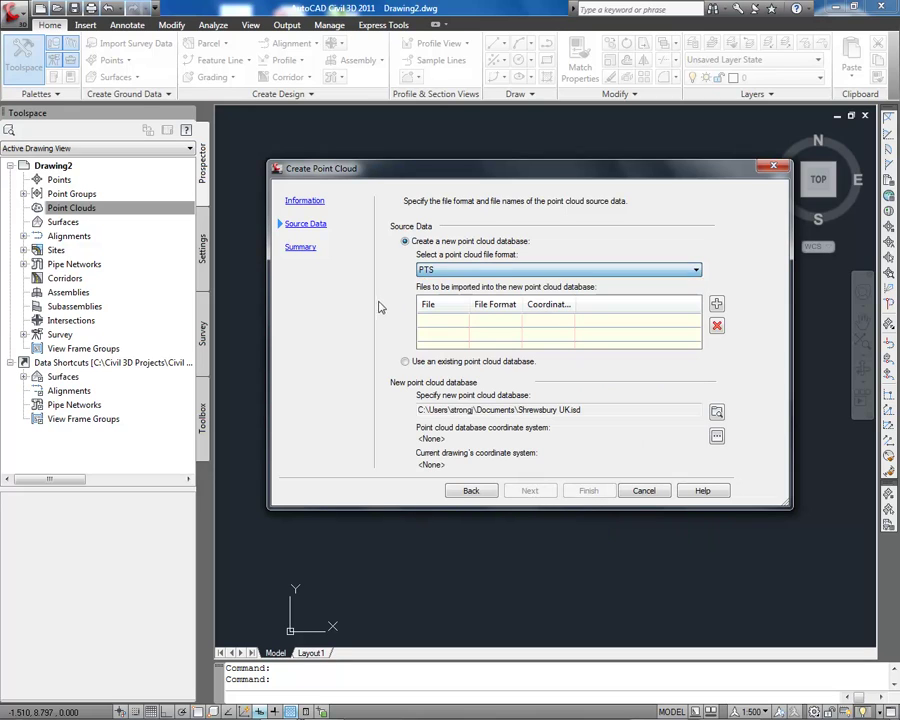
Use the existing Shrewsbury.isd database from the training Point Cloud folder as the source
left_click(405, 361)
left_click(716, 412)
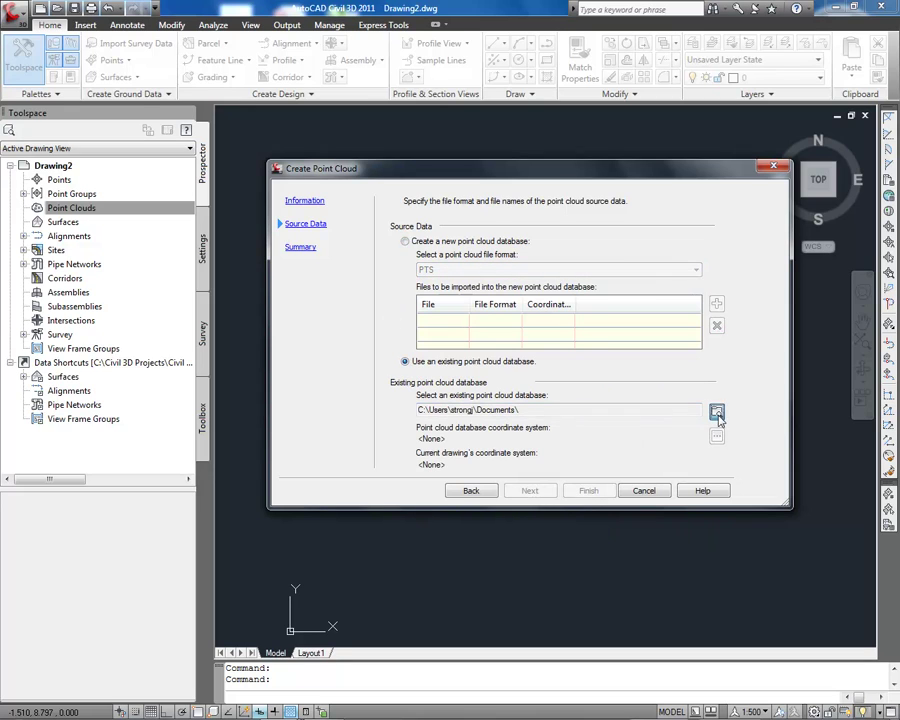
left_click(412, 268)
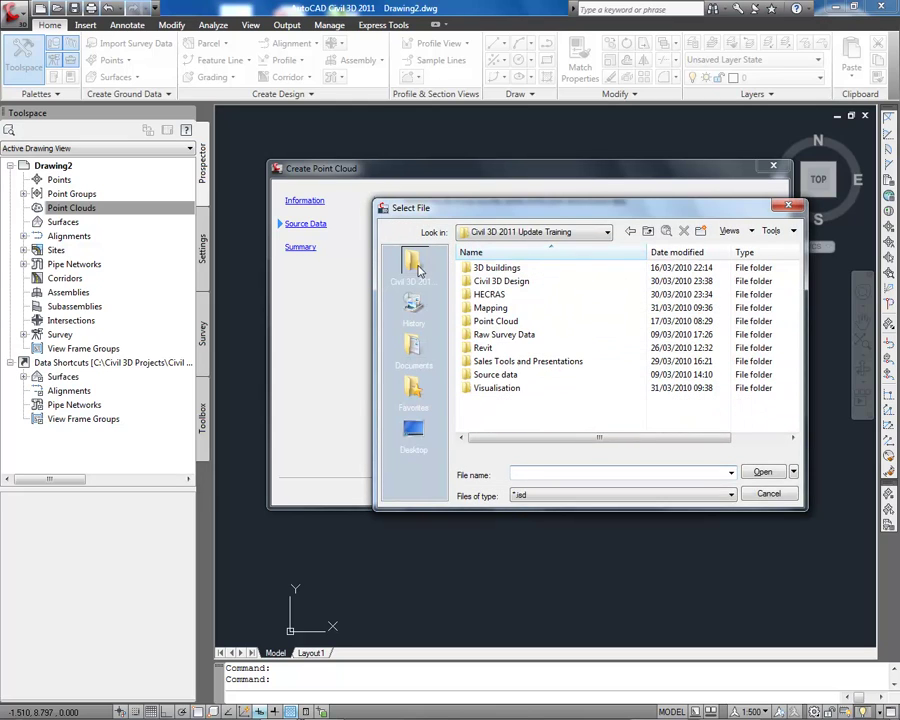
left_click(482, 321)
double_click(482, 321)
left_click(505, 296)
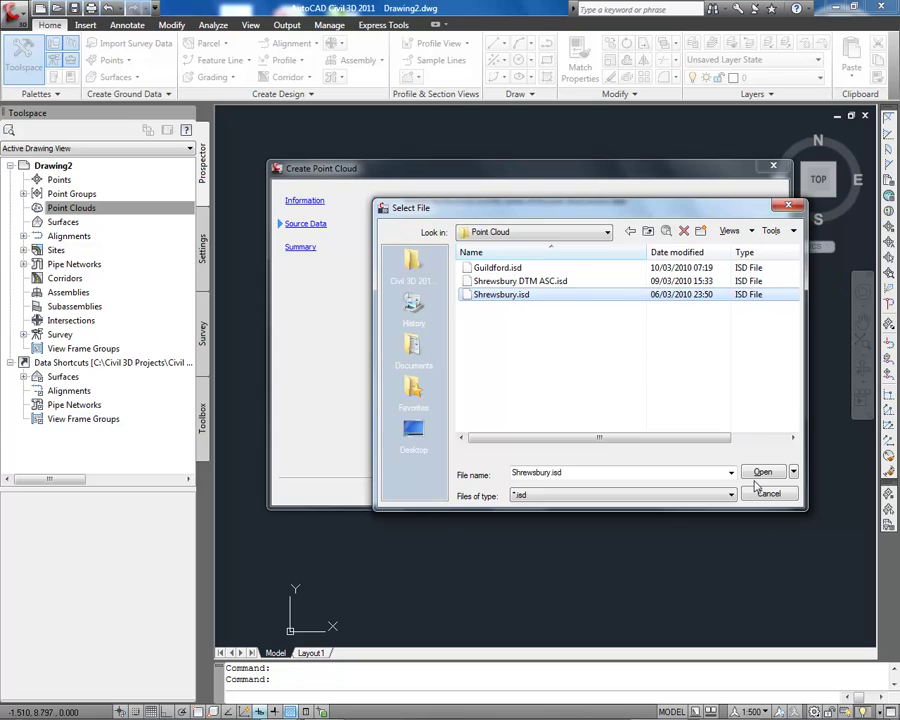
left_click(760, 474)
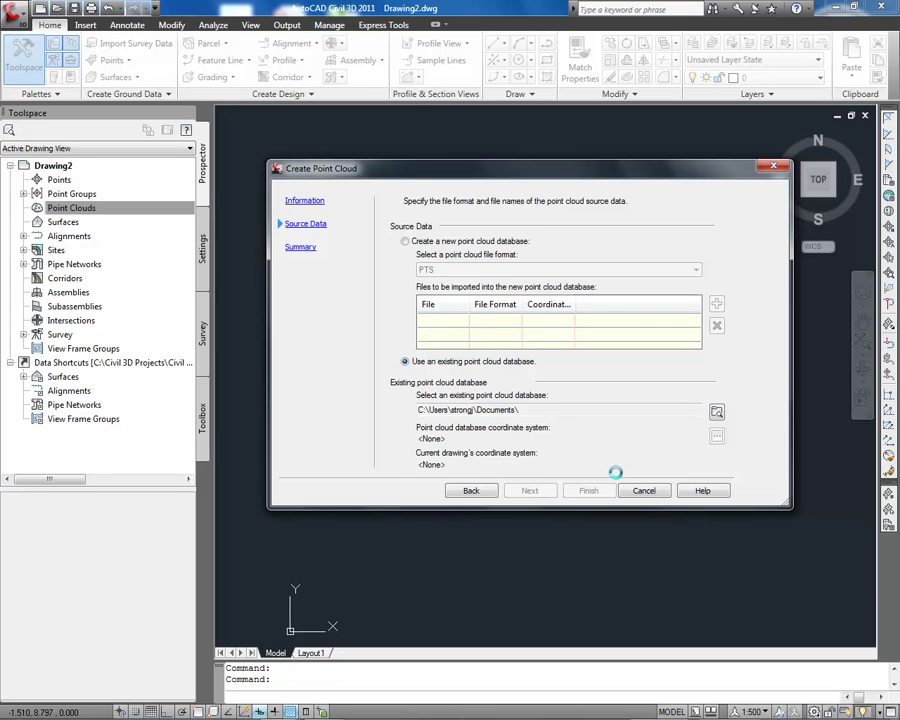
Finish creating the Shrewsbury point cloud and zoom in on the road junction
left_click(590, 490)
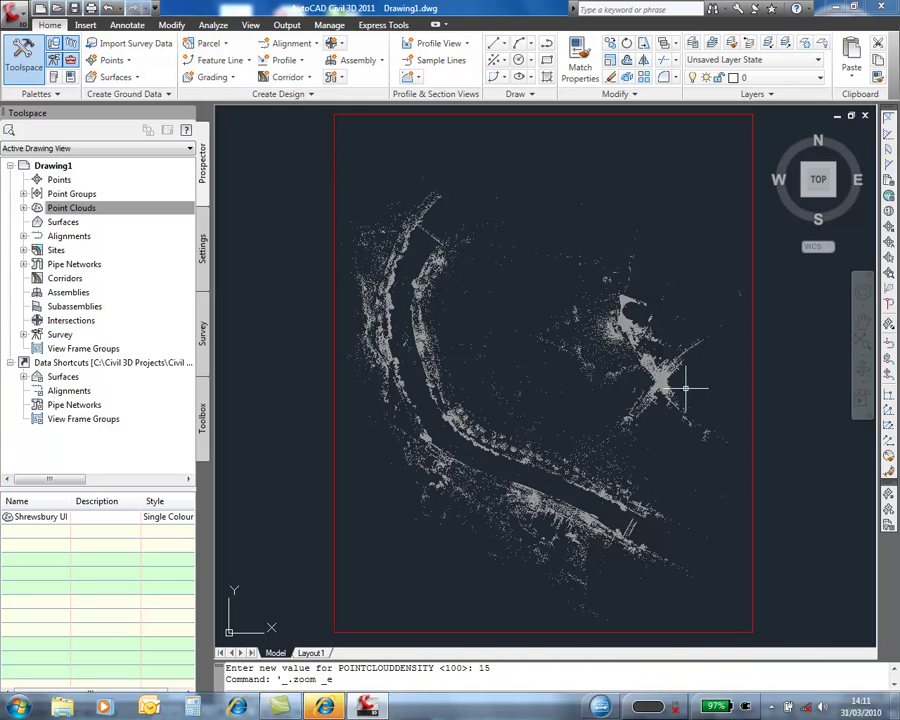
scroll(683, 384, "up", 2)
scroll(650, 395, "up", 2)
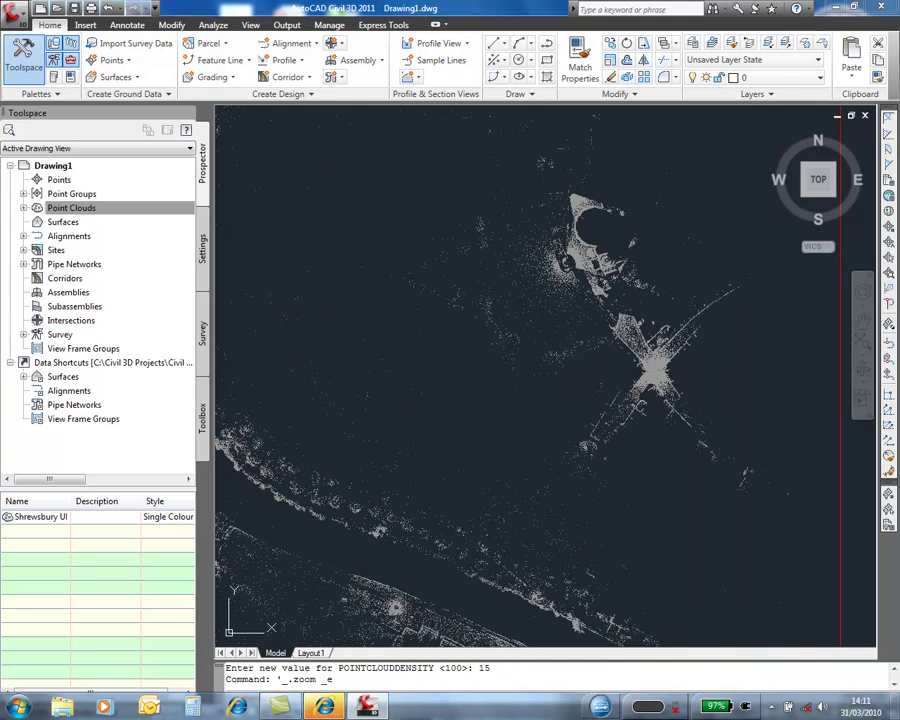
scroll(655, 375, "up", 2)
scroll(680, 370, "up", 2)
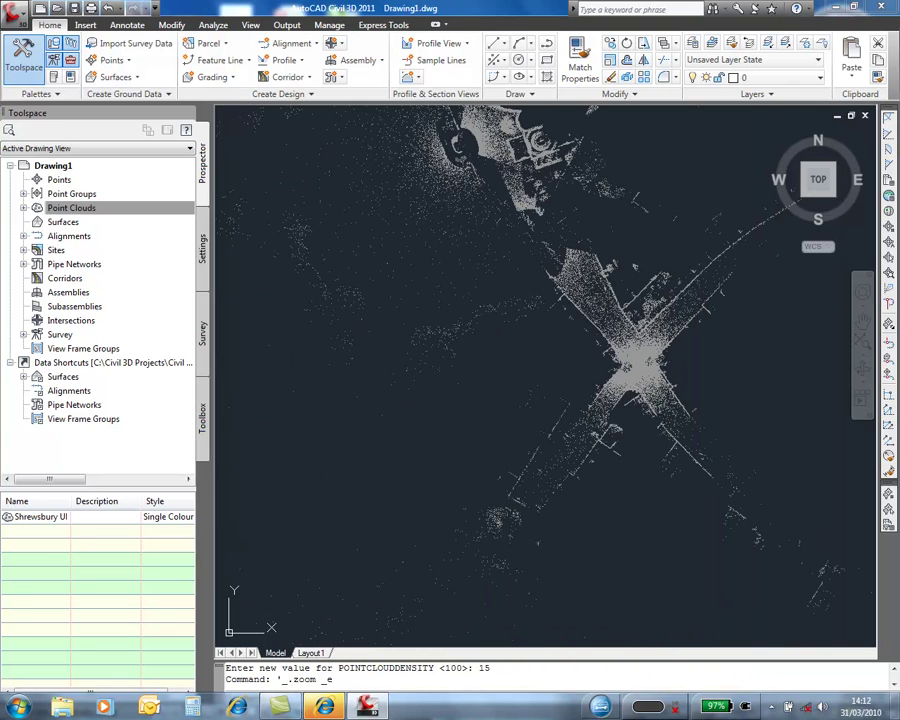
scroll(680, 370, "up", 2)
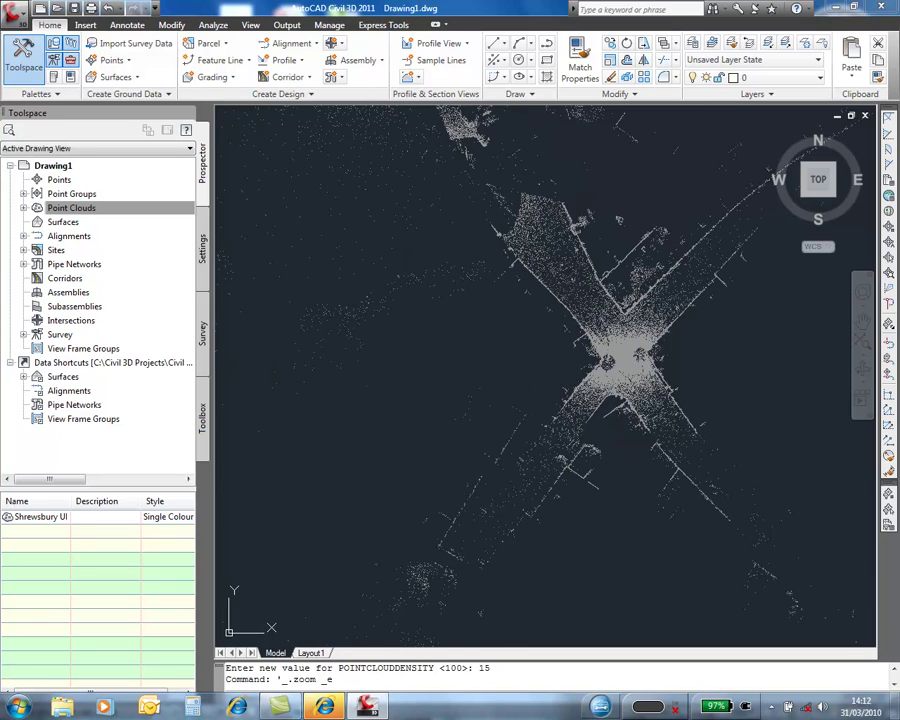
scroll(645, 360, "up", 2)
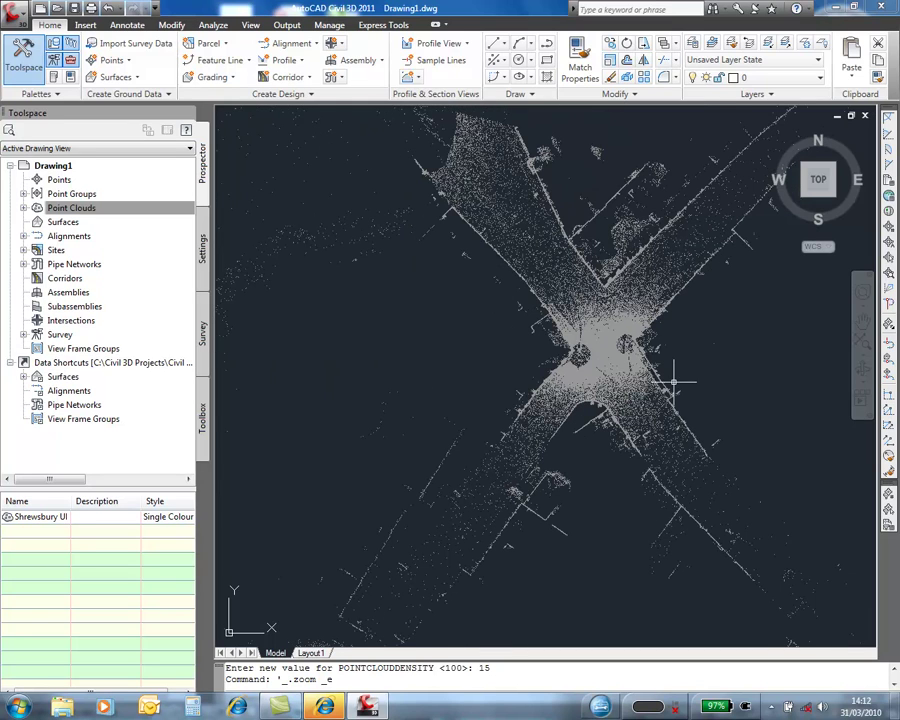
scroll(677, 373, "up", 2)
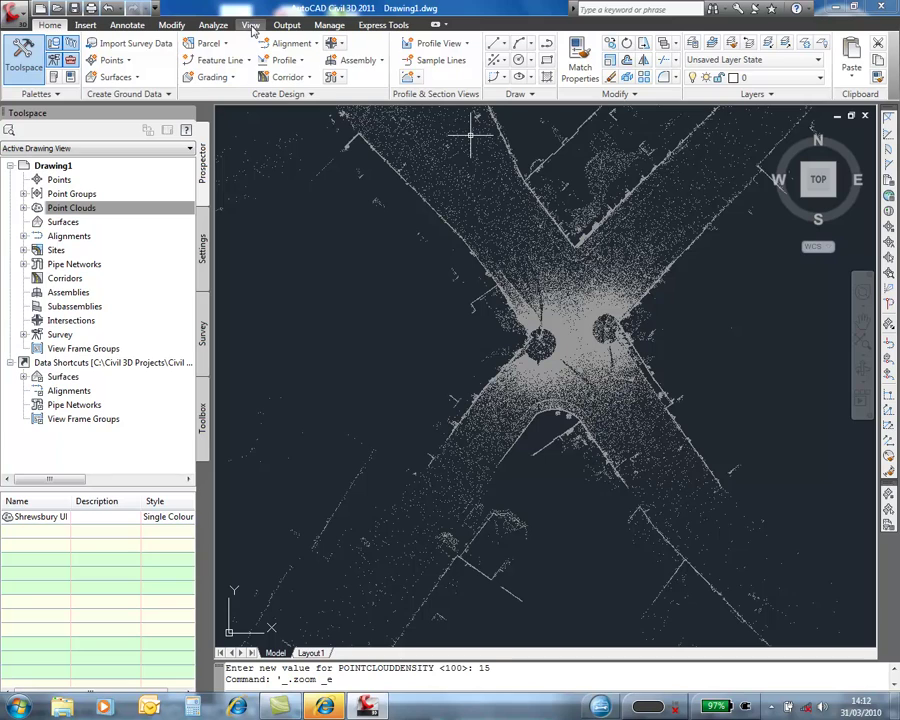
scroll(172, 82, "down", 5)
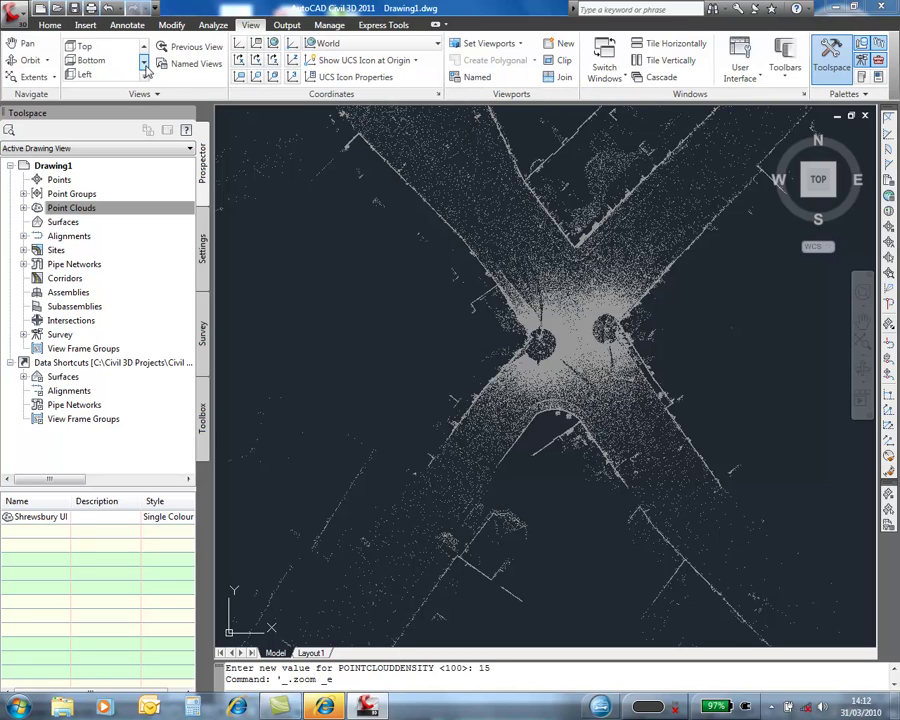
scroll(104, 52, "down", 2)
Switch to the south-east isometric view and window-select the points near the junction
left_click(100, 60)
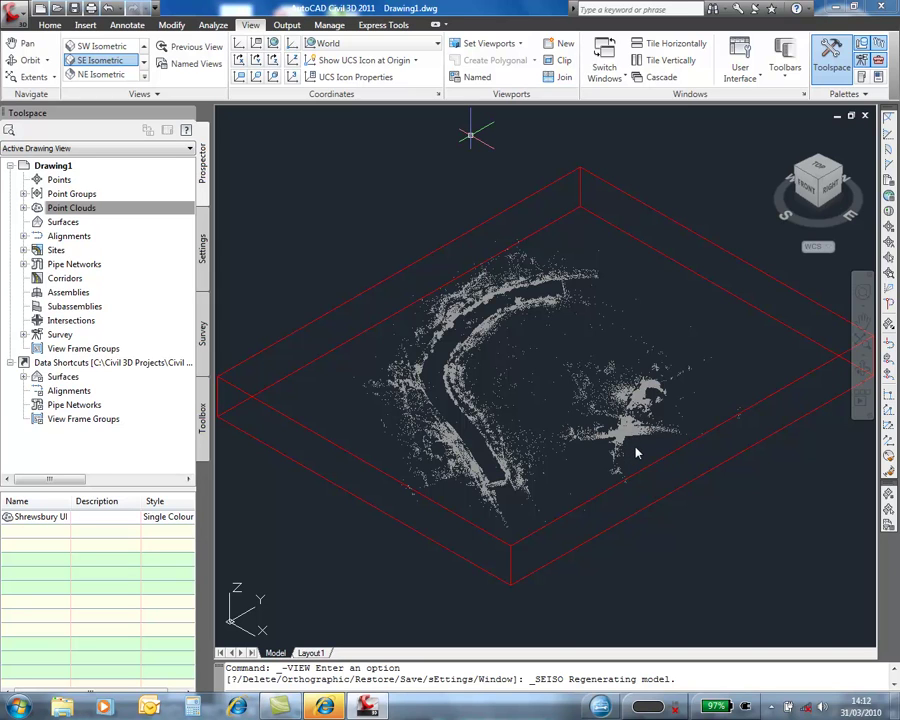
scroll(633, 457, "up", 2)
scroll(638, 446, "up", 3)
left_click(638, 446)
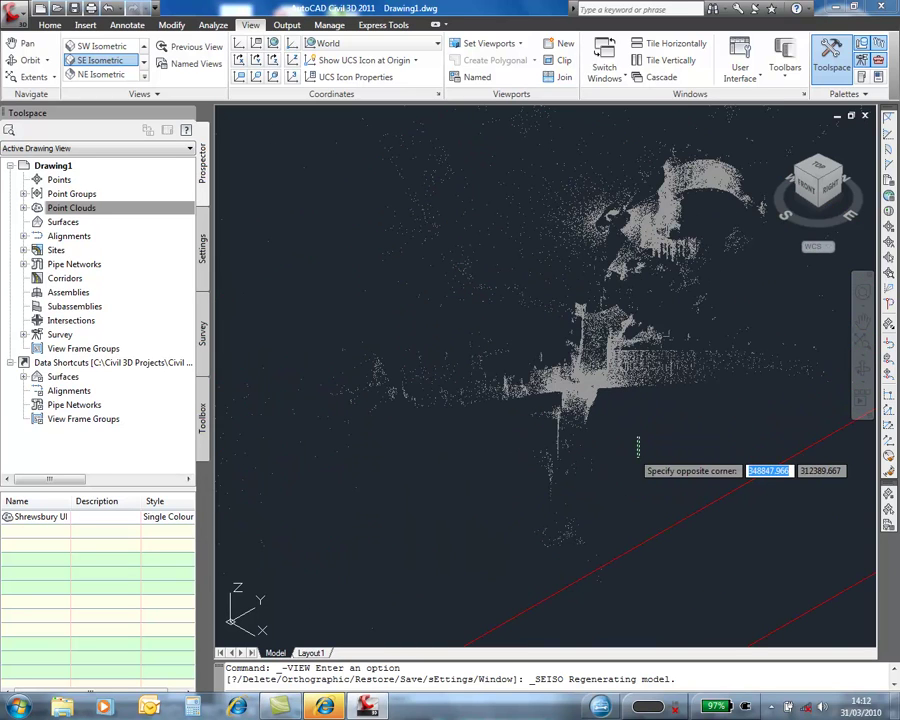
left_click(608, 418)
Zoom in, select the Shrewsbury UK point cloud and raise its point density from 15 to 100
scroll(640, 435, "up", 3)
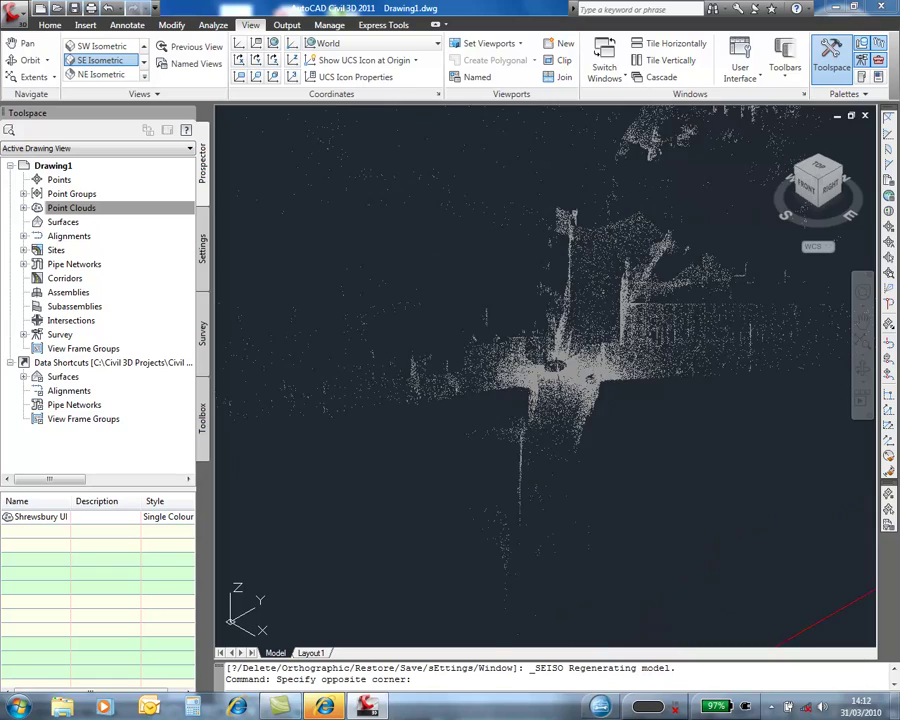
scroll(550, 365, "up", 2)
scroll(550, 365, "up", 2)
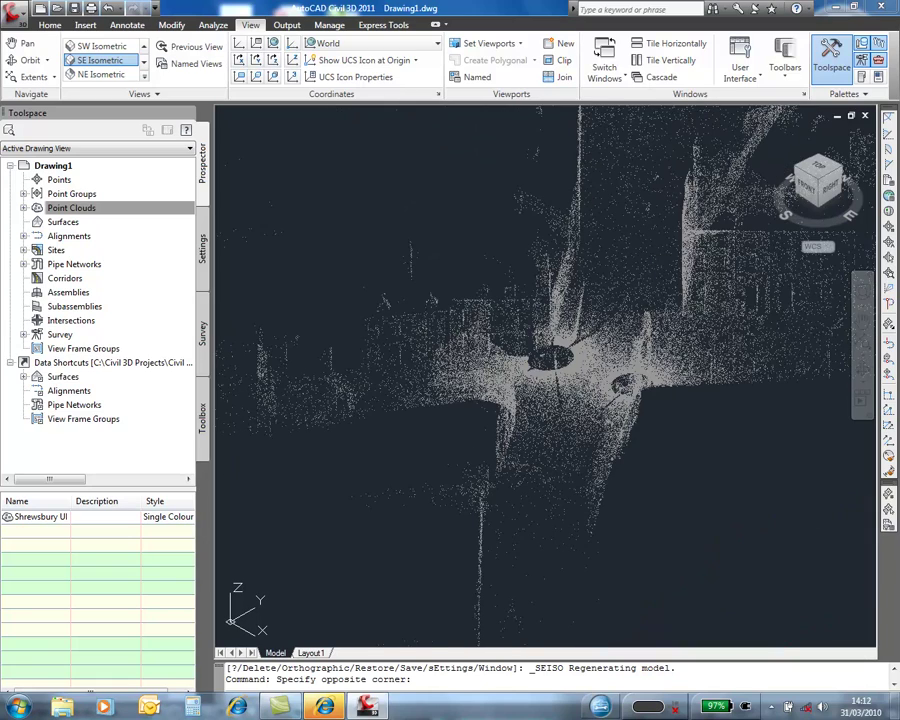
scroll(550, 365, "up", 2)
middle_click_drag(607, 368, 562, 393)
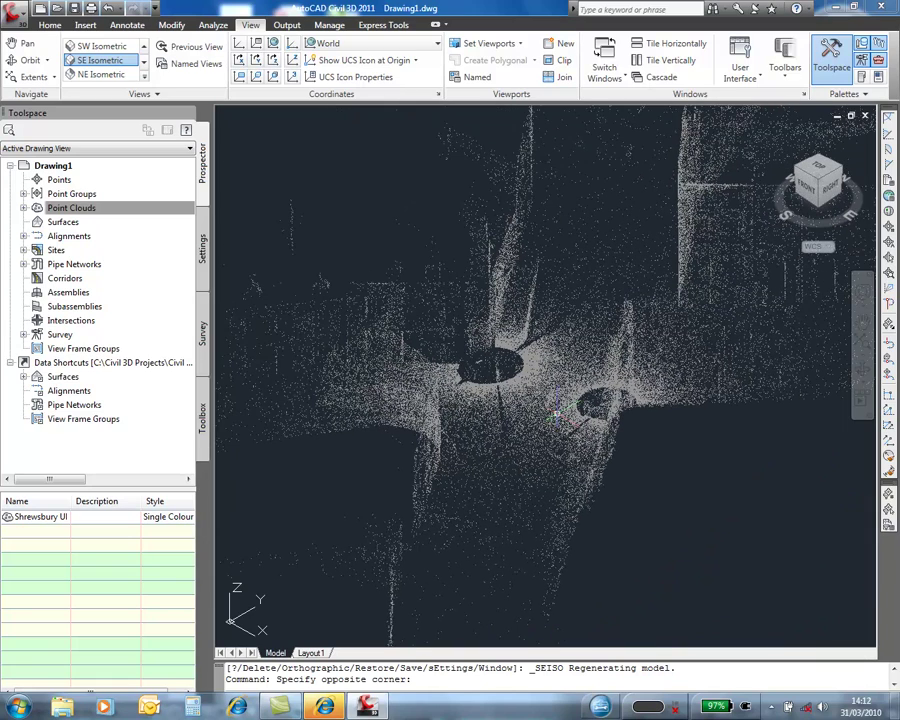
left_click(562, 393)
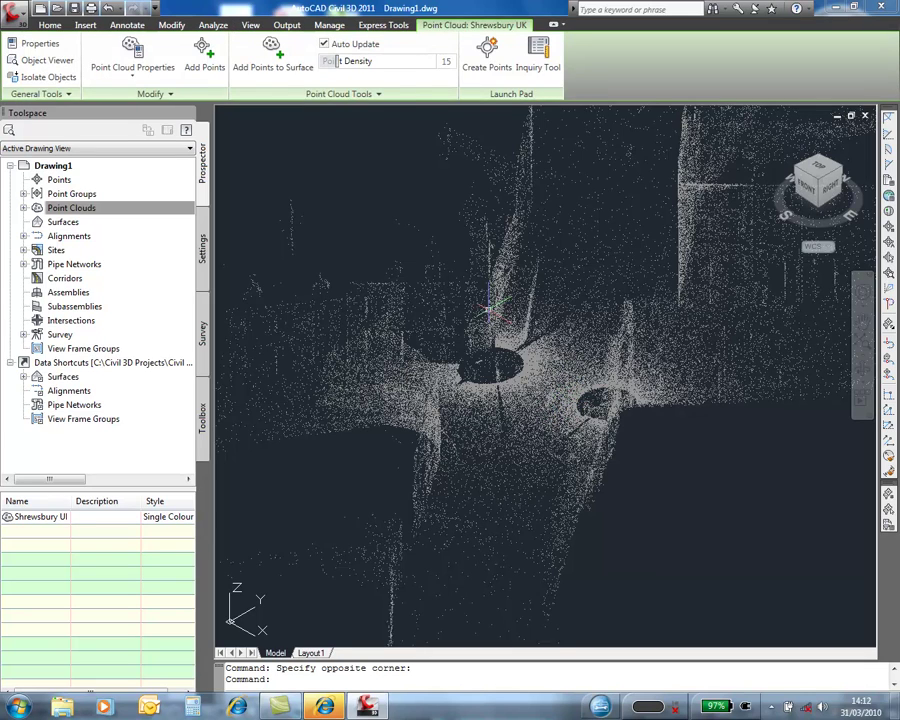
left_click_drag(437, 61, 453, 61)
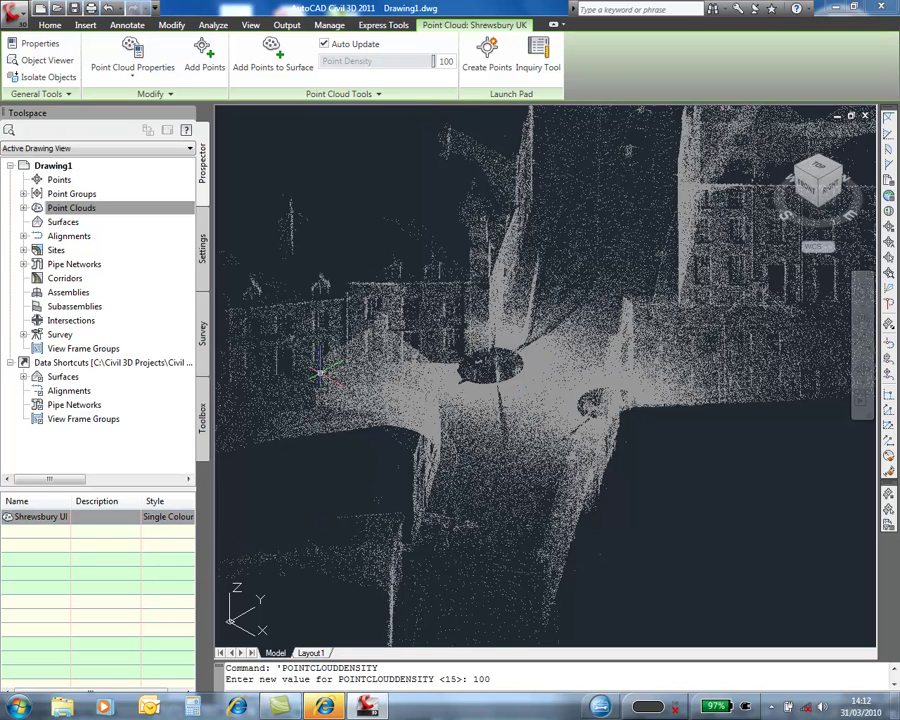
Give the point cloud the Scaled Colour Intensity style in Prospector and regenerate with RE
left_click(150, 516)
left_click(170, 516)
left_click(189, 516)
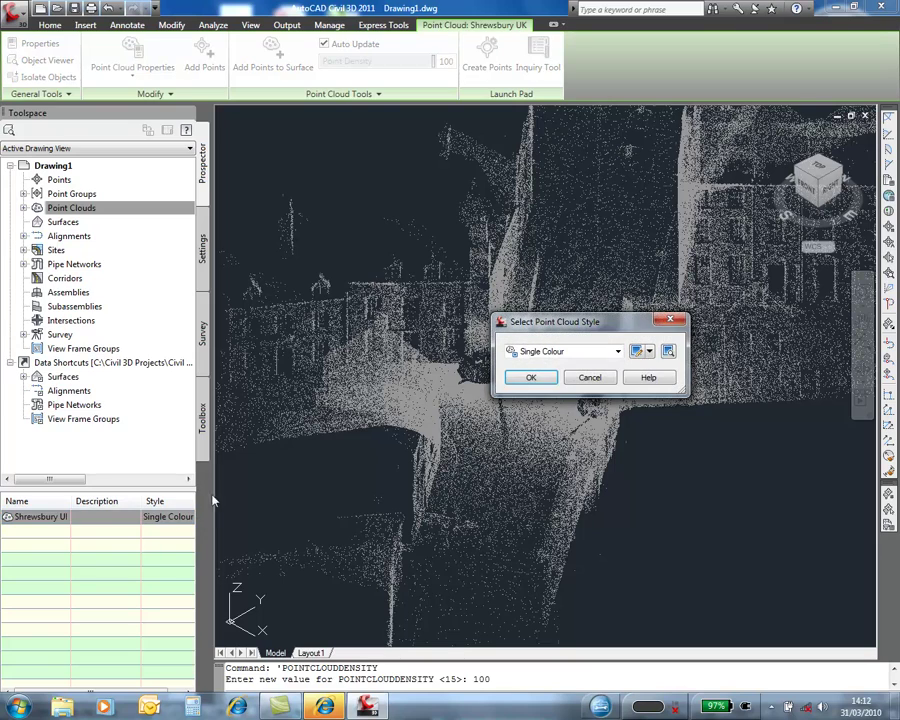
left_click(576, 356)
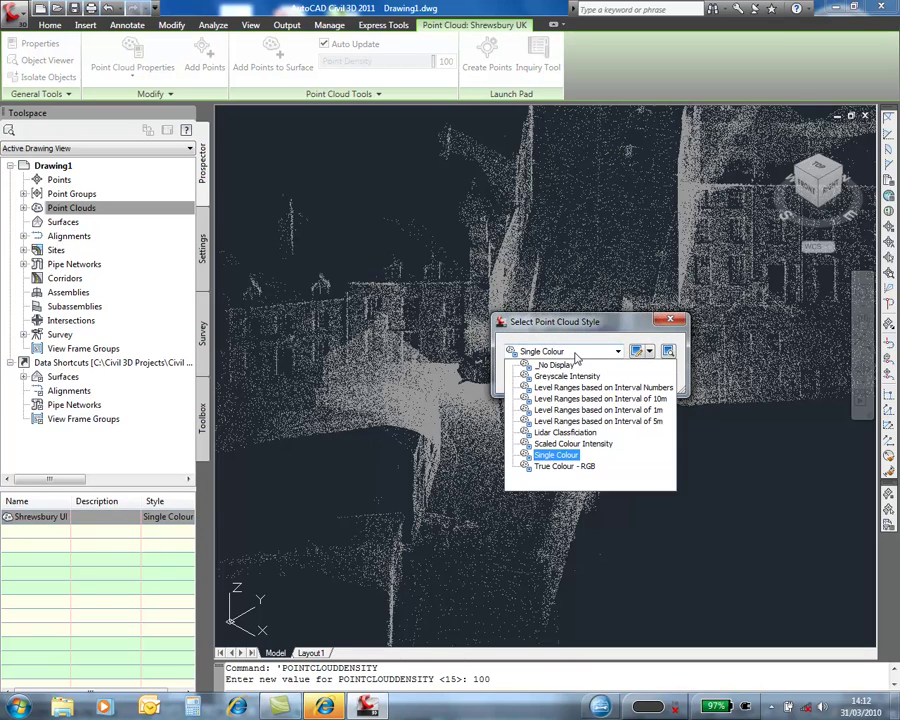
left_click(583, 444)
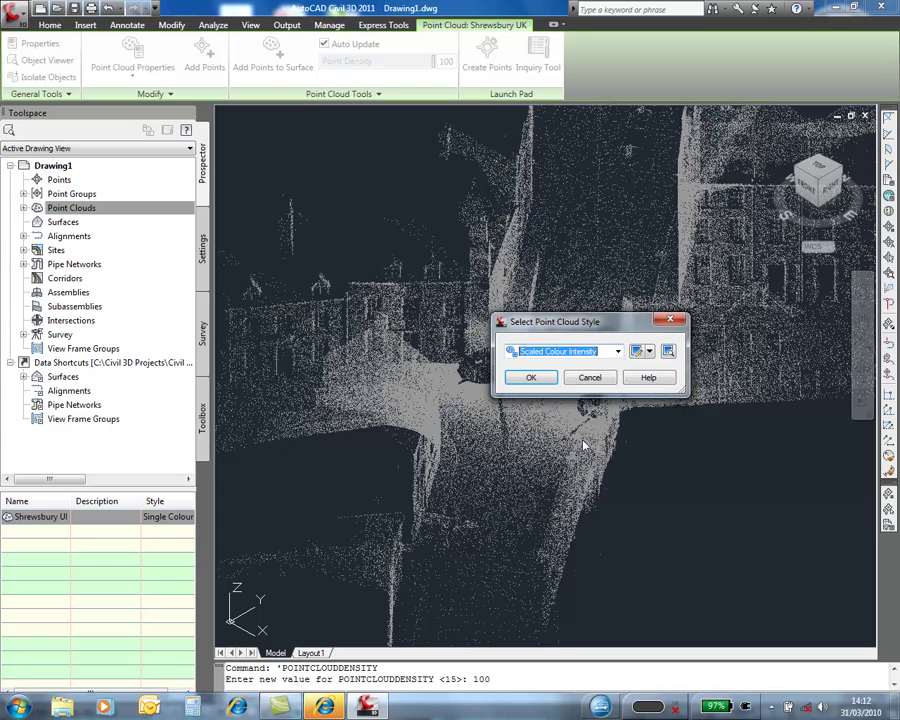
left_click(532, 380)
mouse_move(542, 379)
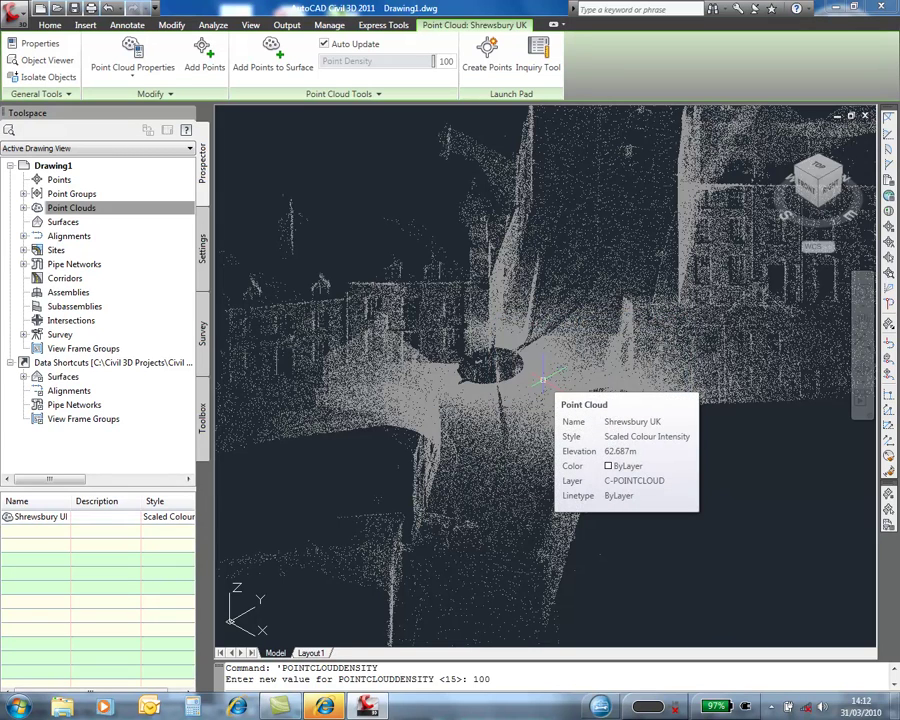
type("re")
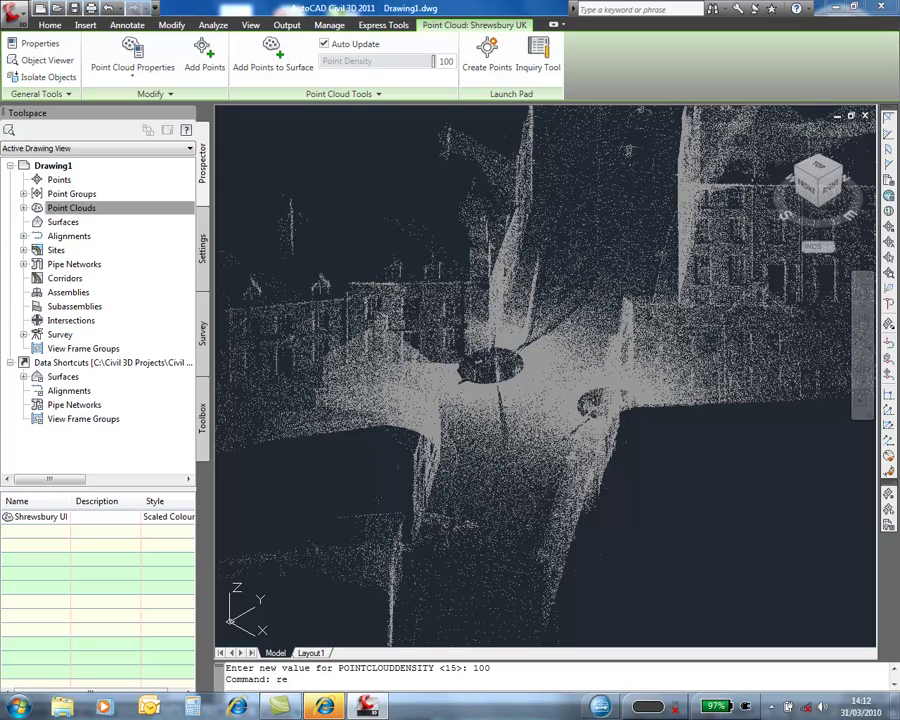
key("Return")
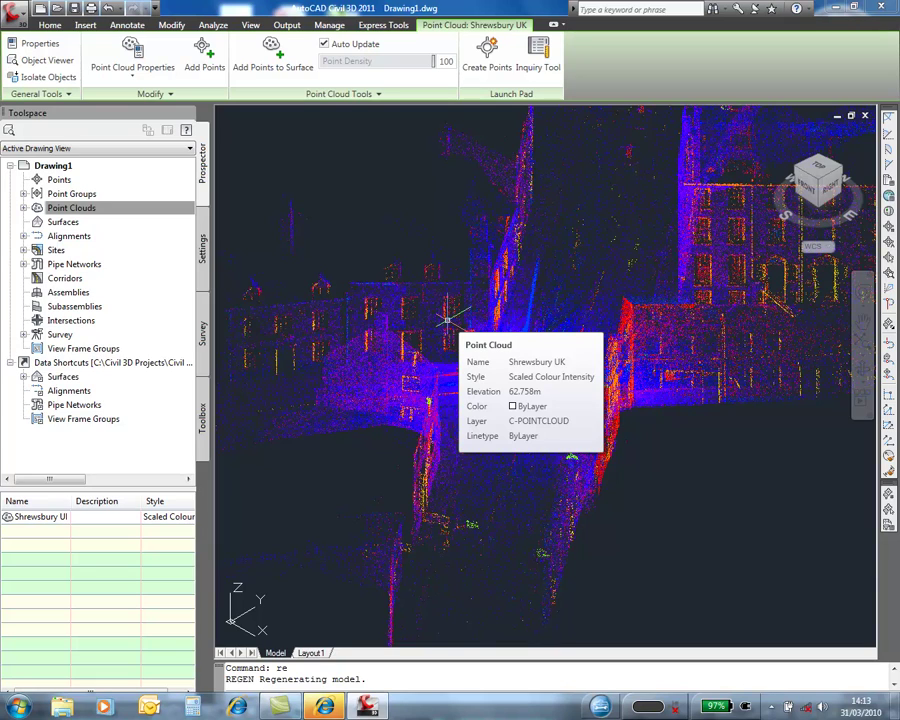
Change the point cloud style to Level Ranges based on Interval of 1m
left_click(176, 517)
left_click(176, 517)
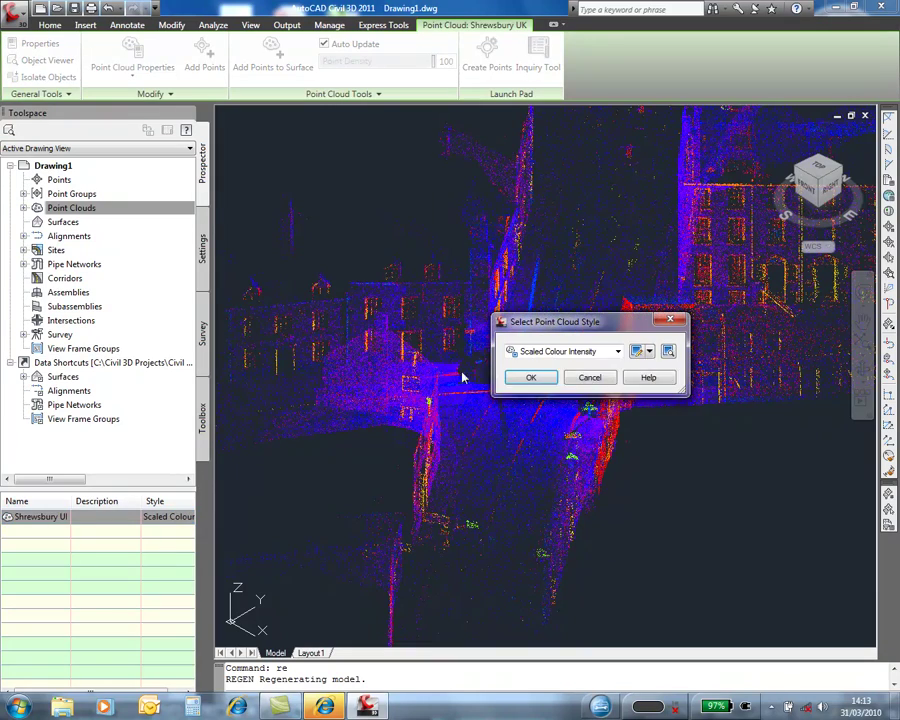
left_click(541, 352)
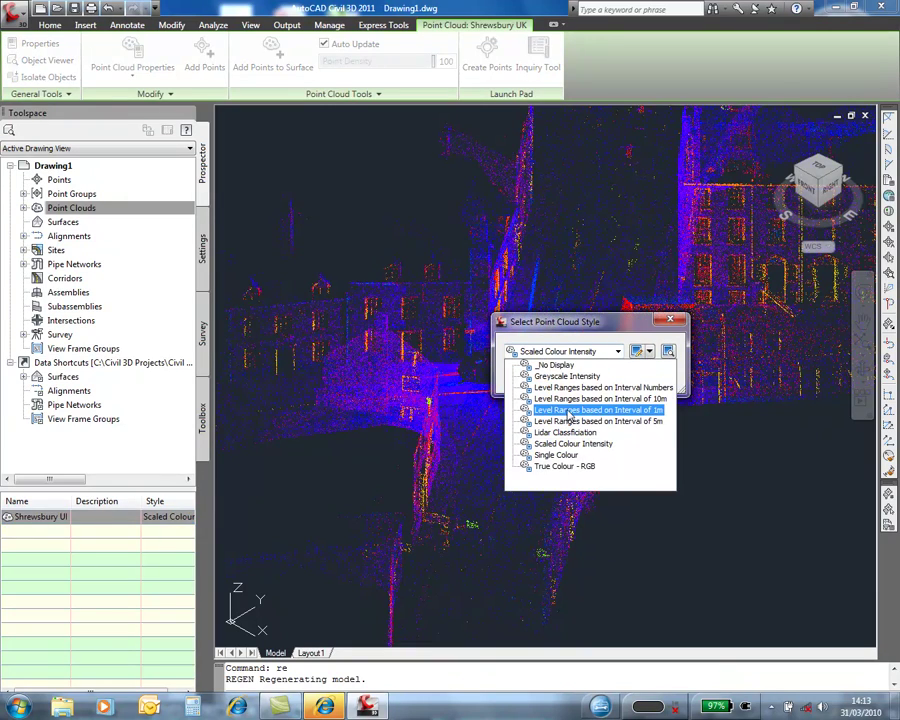
left_click(545, 399)
left_click(537, 381)
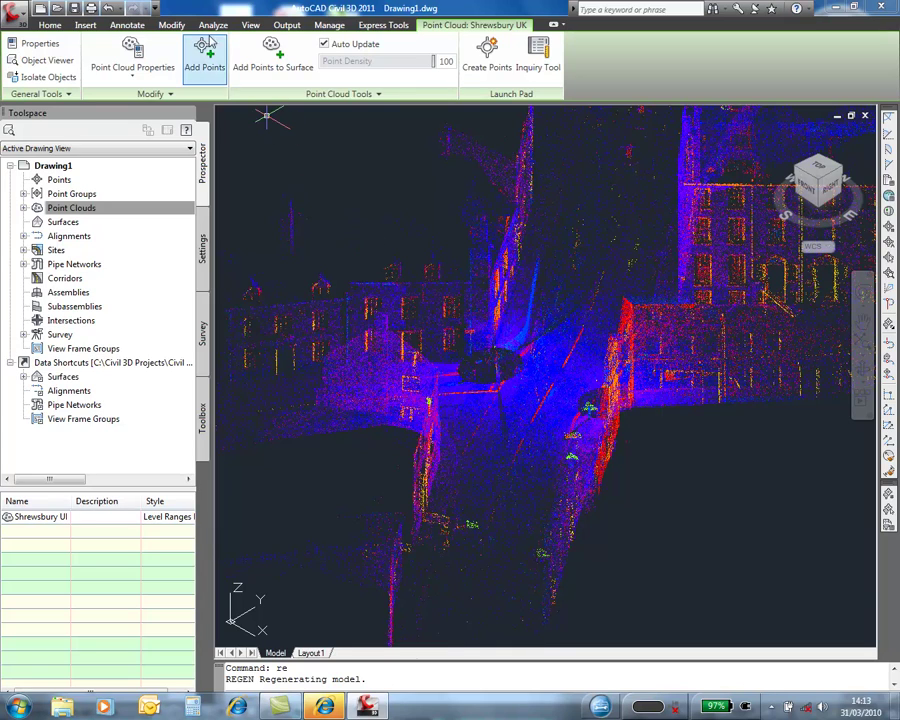
Check the point cloud levels side-on from the Right view
left_click(251, 25)
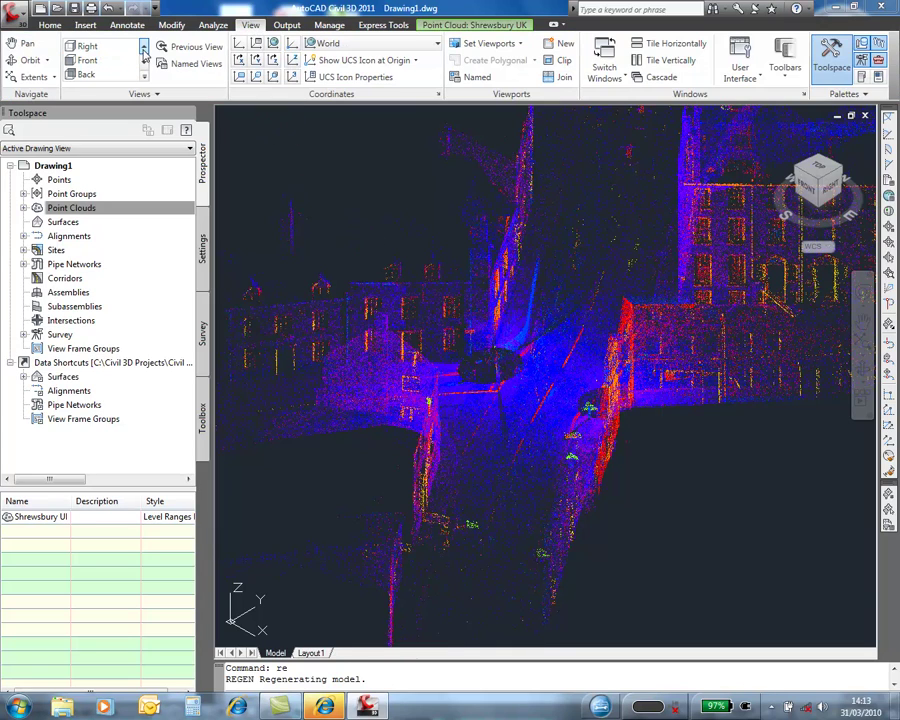
left_click(100, 46)
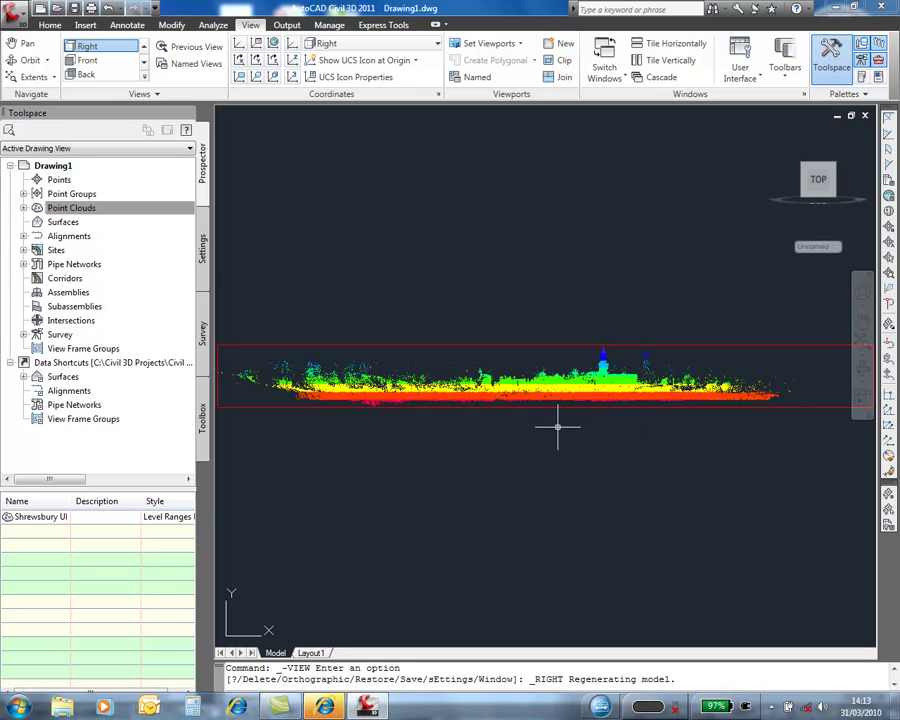
scroll(602, 402, "up", 2)
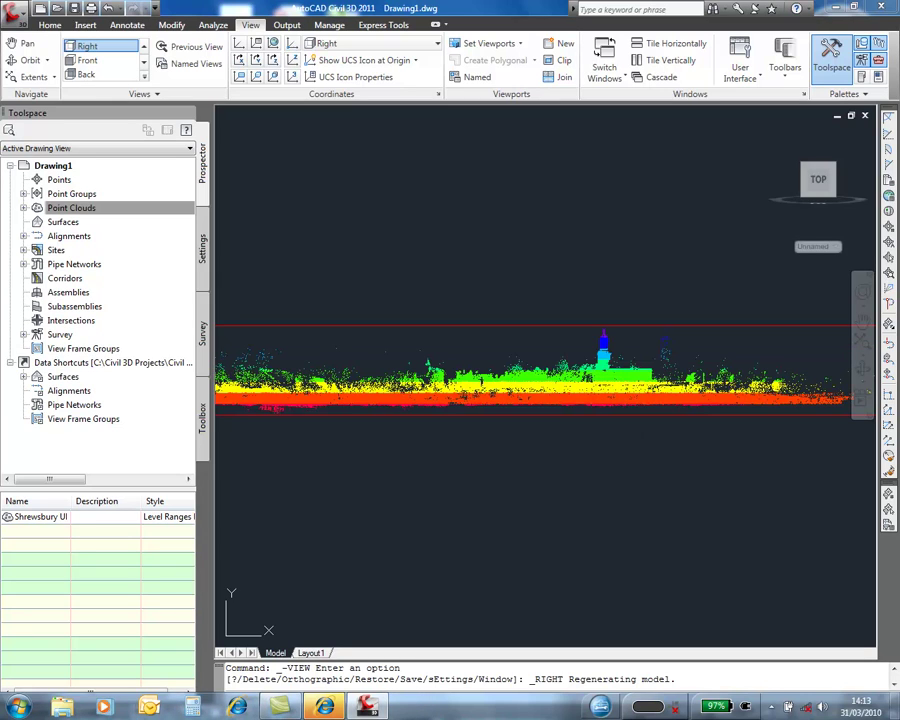
Switch to the Top plan view and start a window zoom with Z
left_click(85, 46)
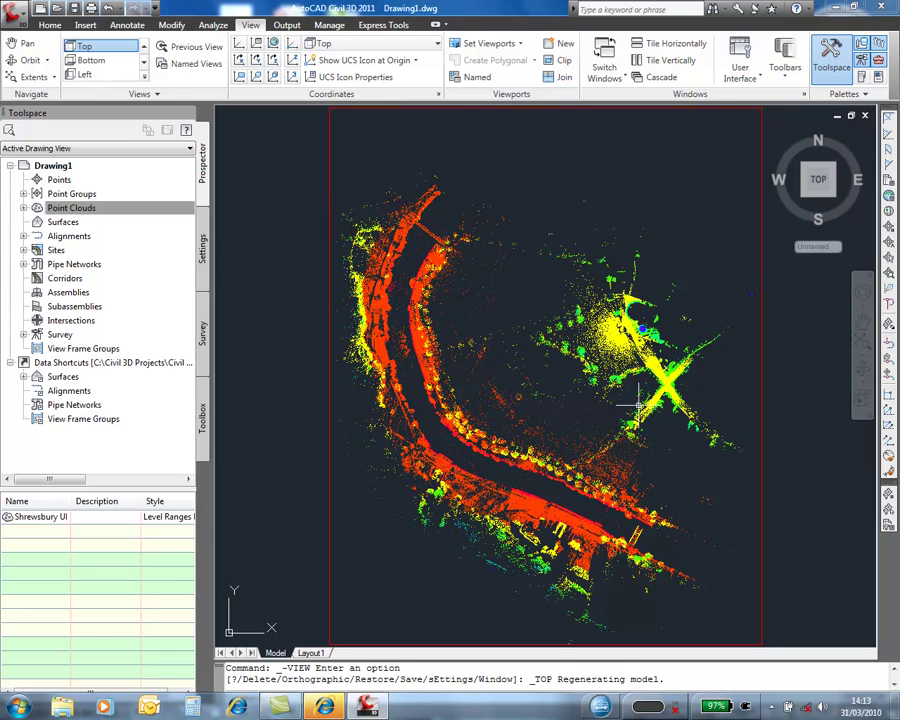
type("z")
key("Return")
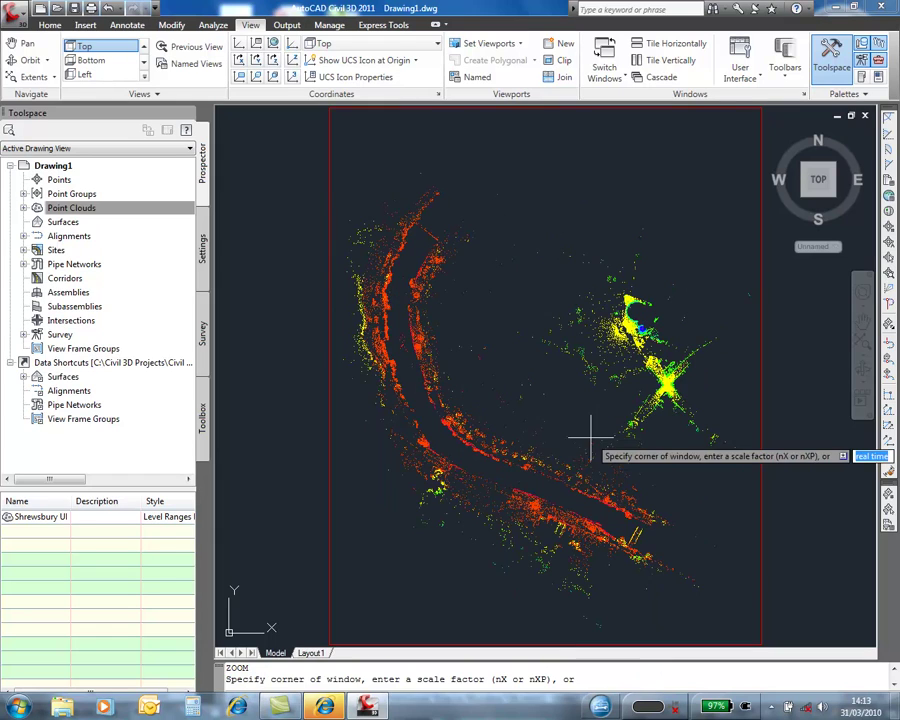
left_click(629, 426)
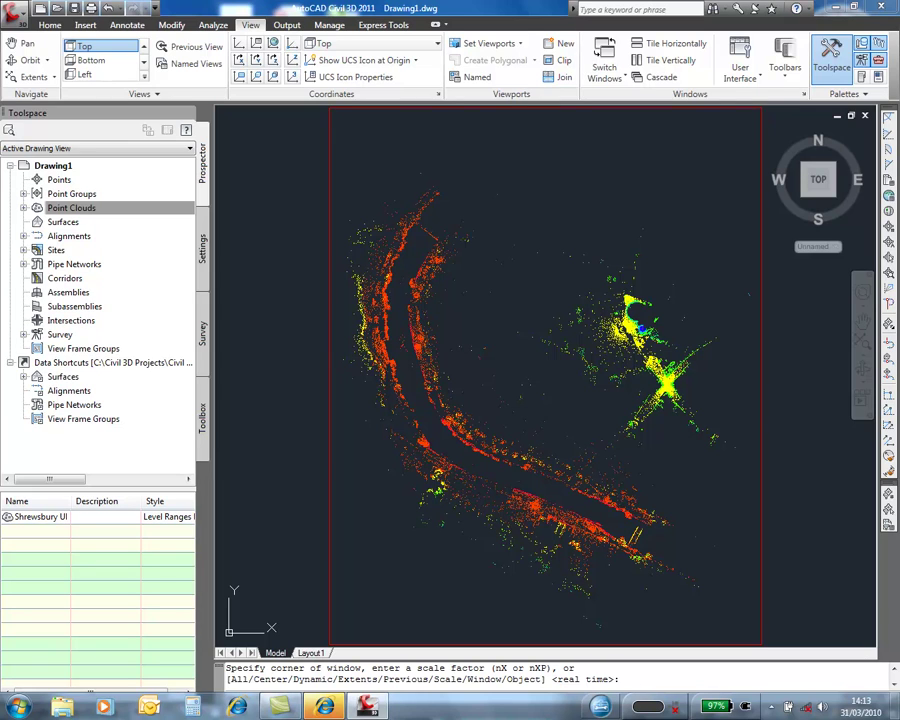
Zoom onto the X-shaped junction, close its outline polyline with C, and select the point cloud
left_click(571, 327)
left_click(711, 441)
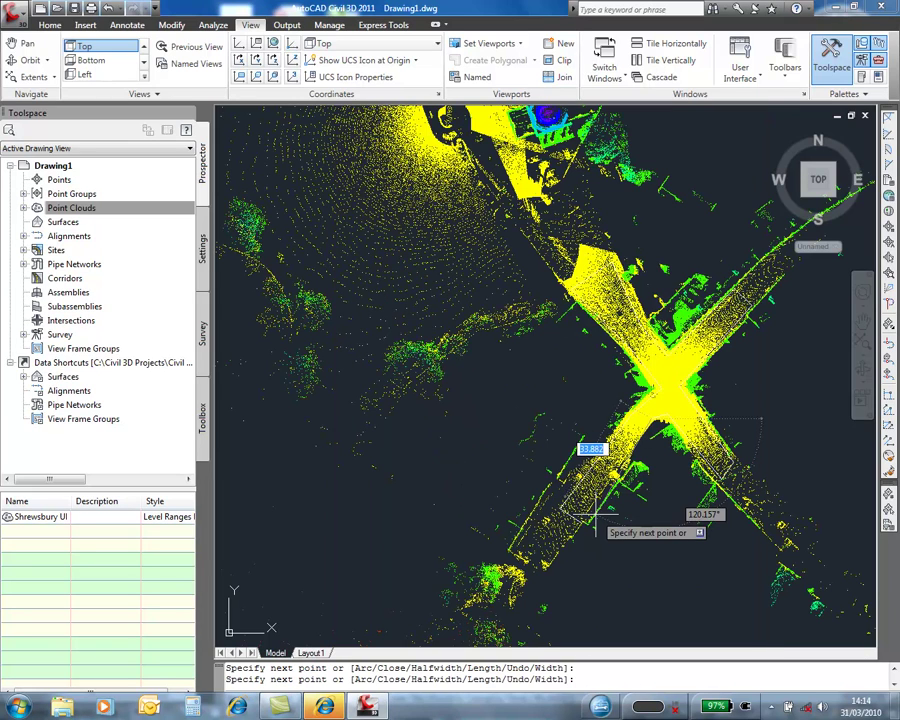
type("c")
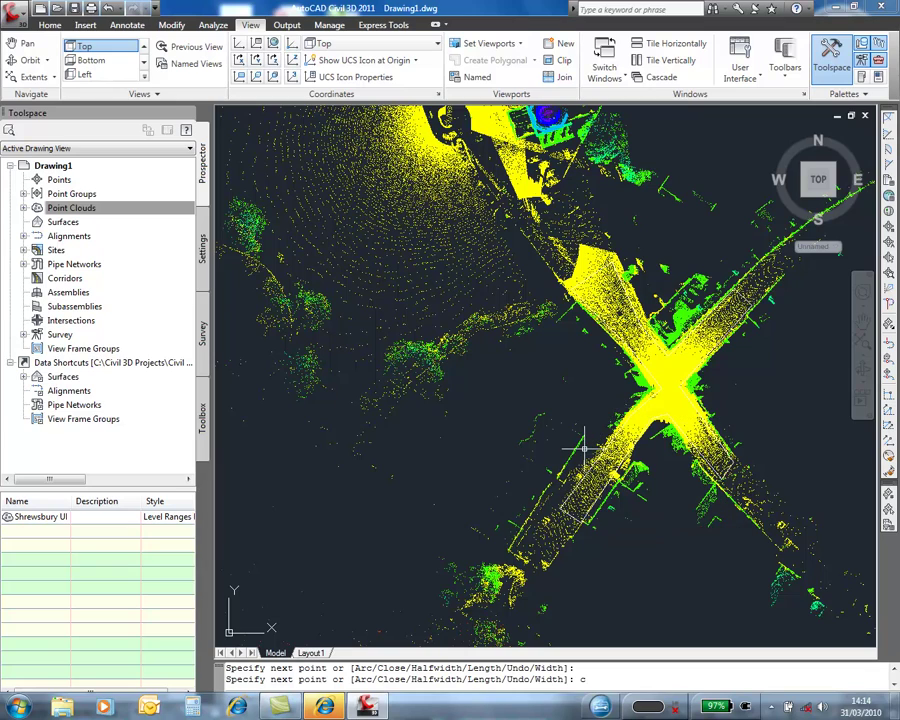
key("Return")
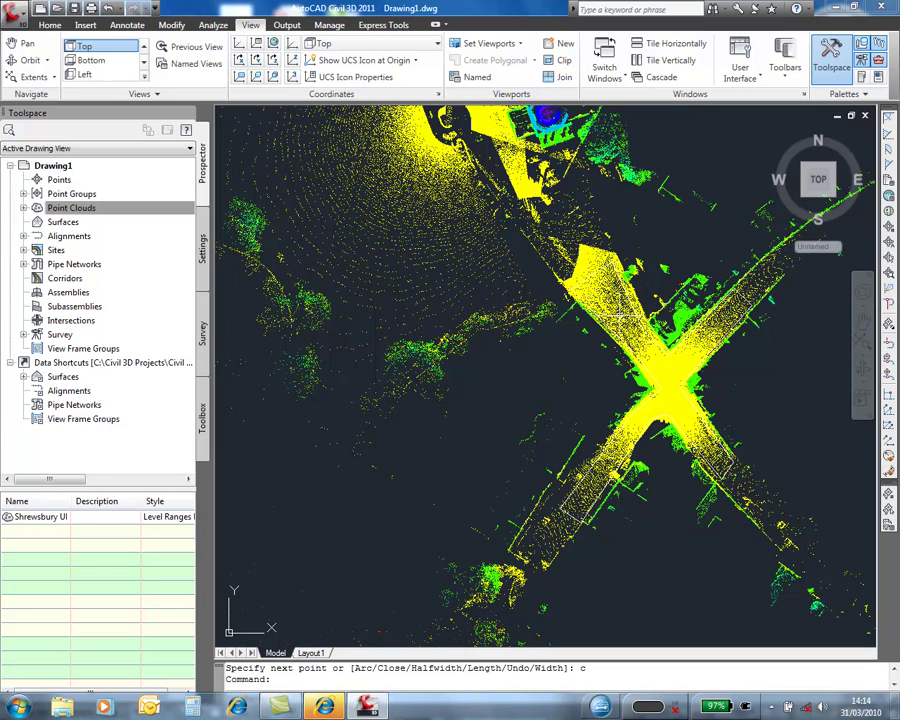
left_click(414, 251)
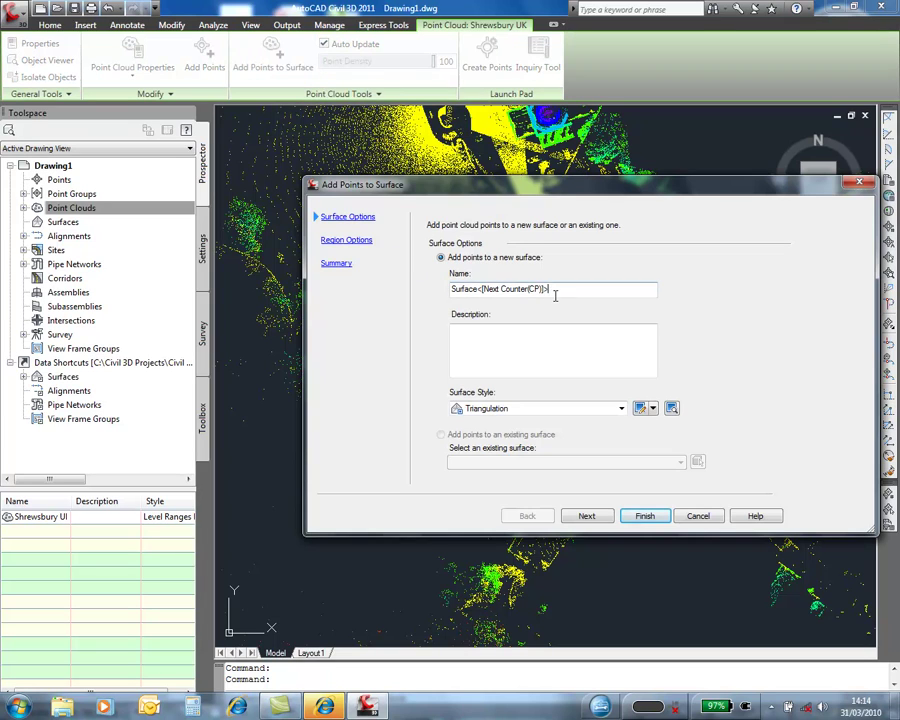
Name the surface 'Ground from Point Cloud', set Region Options to Object, and pick the junction outline
left_click_drag(555, 295, 432, 307)
type("Ground from Point Cloud")
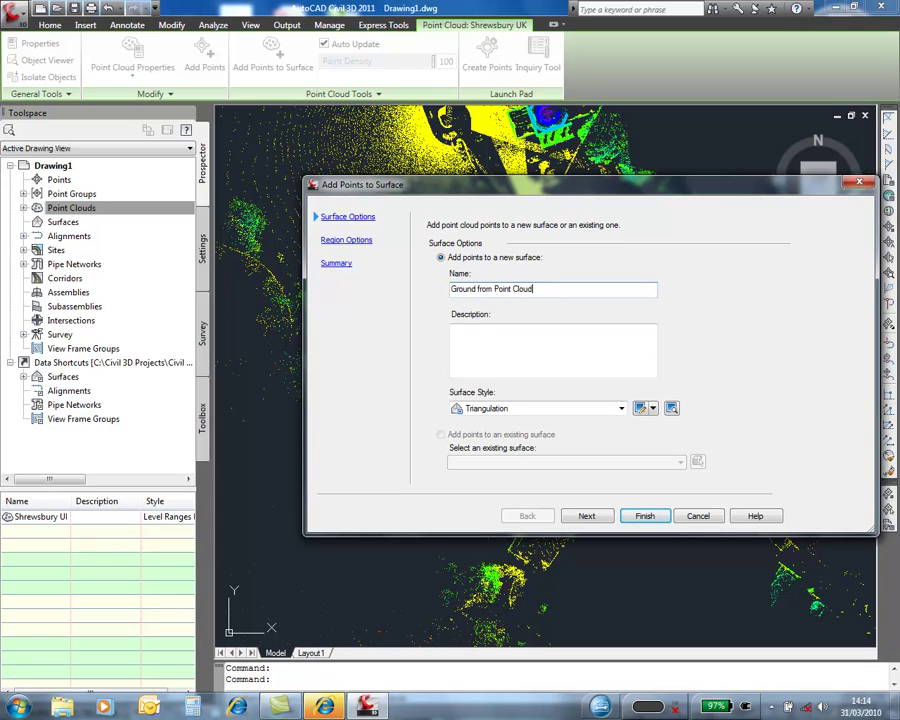
left_click(360, 241)
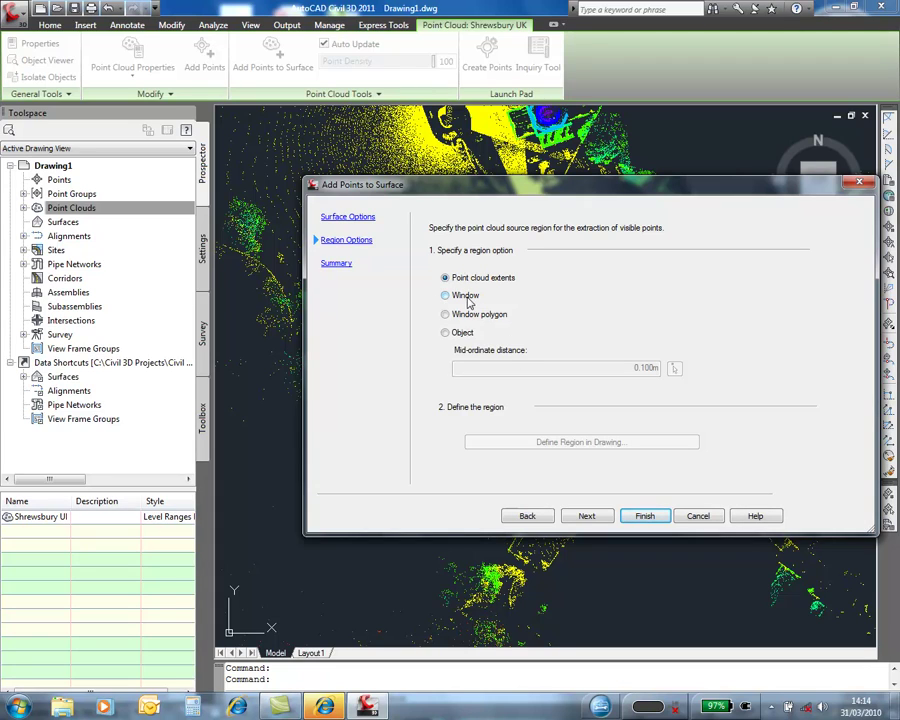
left_click(462, 334)
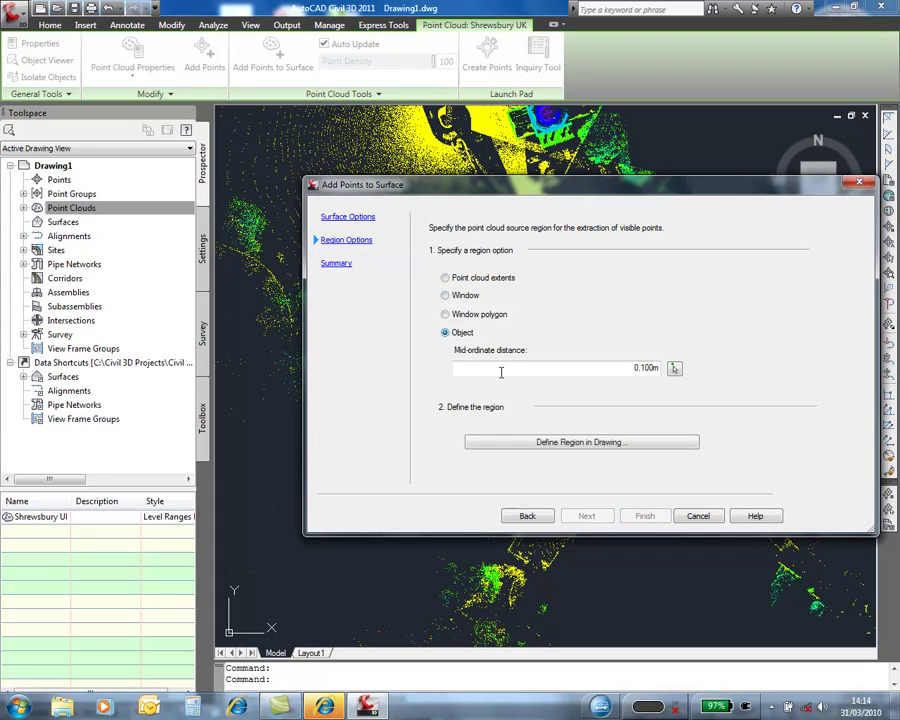
left_click(527, 445)
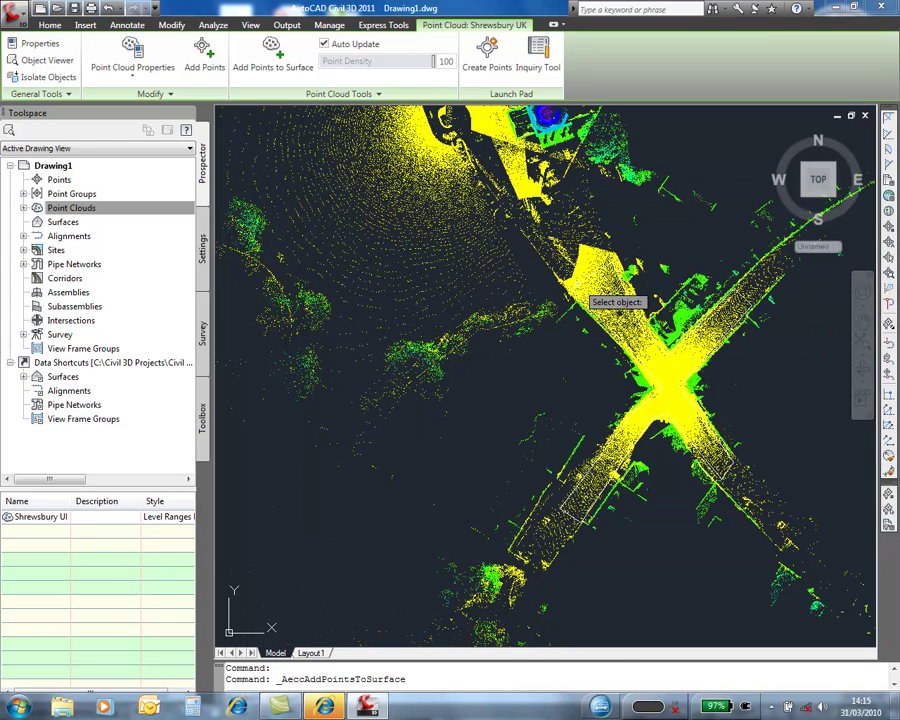
left_click(589, 294)
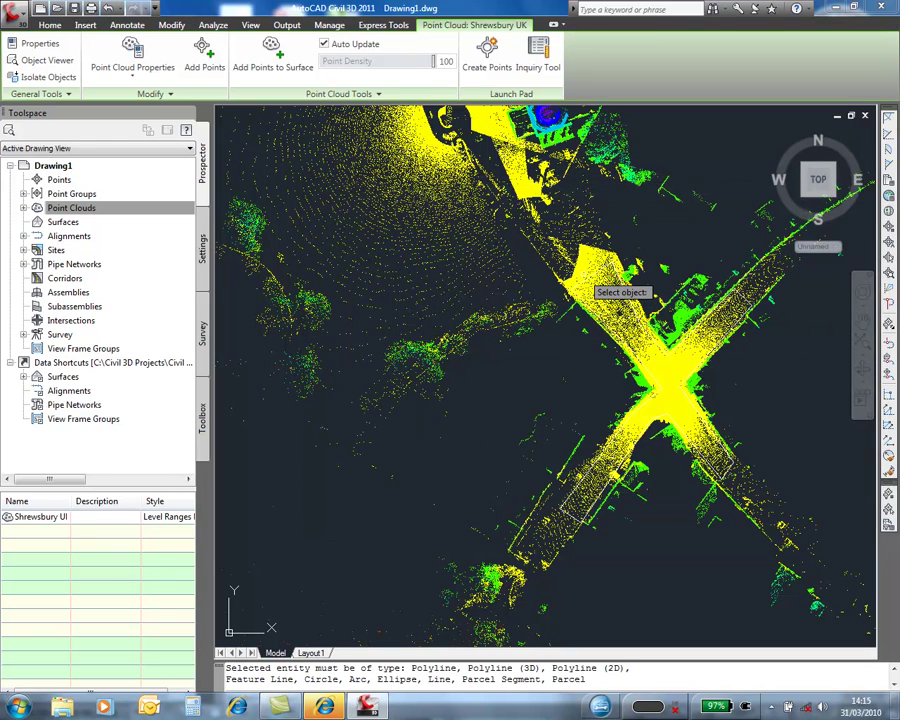
key("Return")
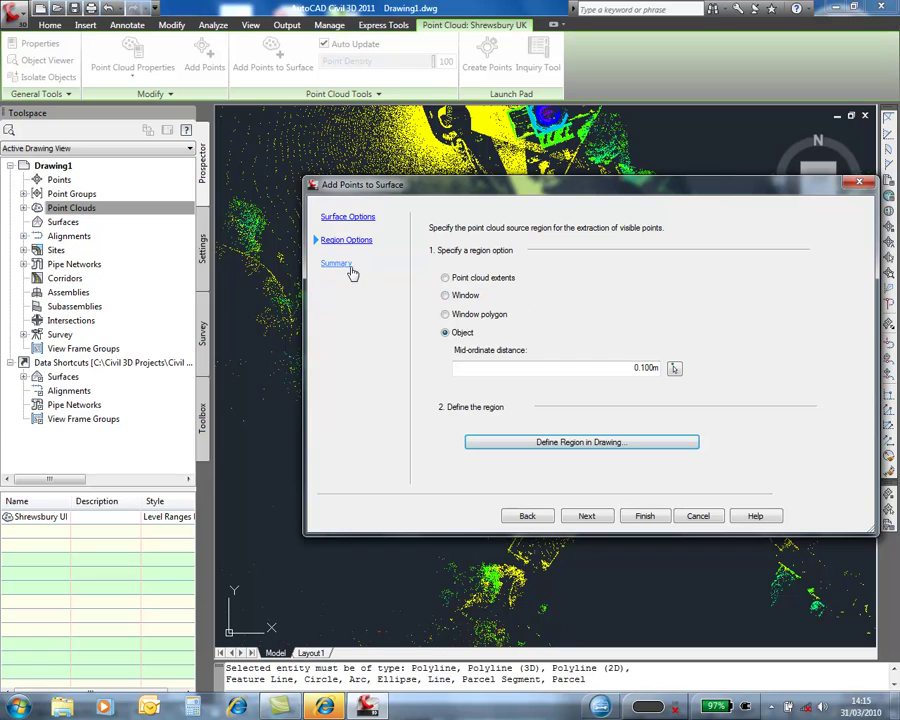
left_click(643, 516)
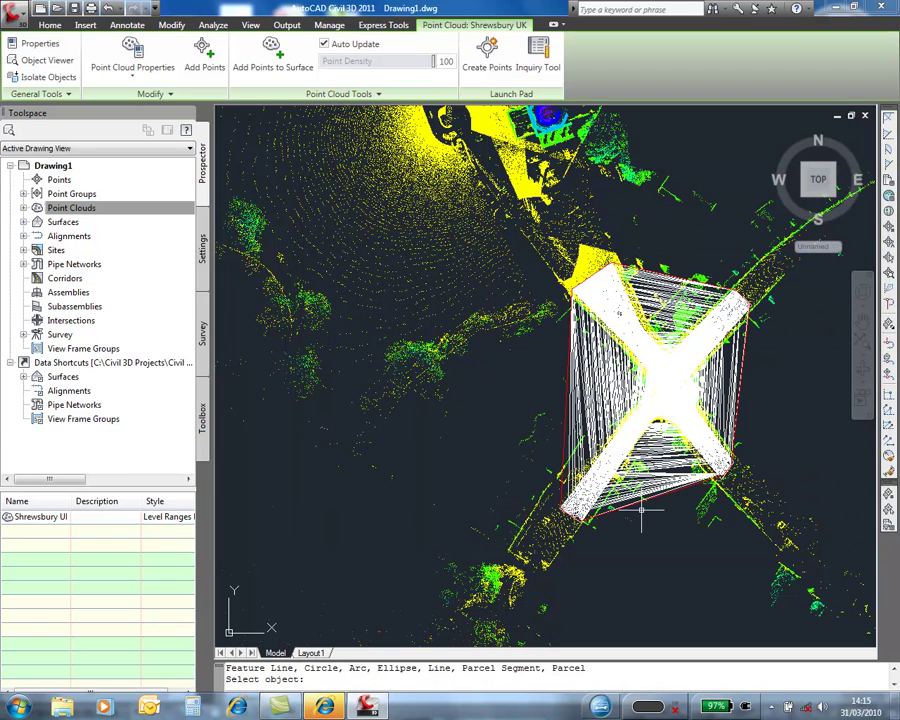
Add a boundary to the Ground from Point Cloud surface definition
left_click(23, 221)
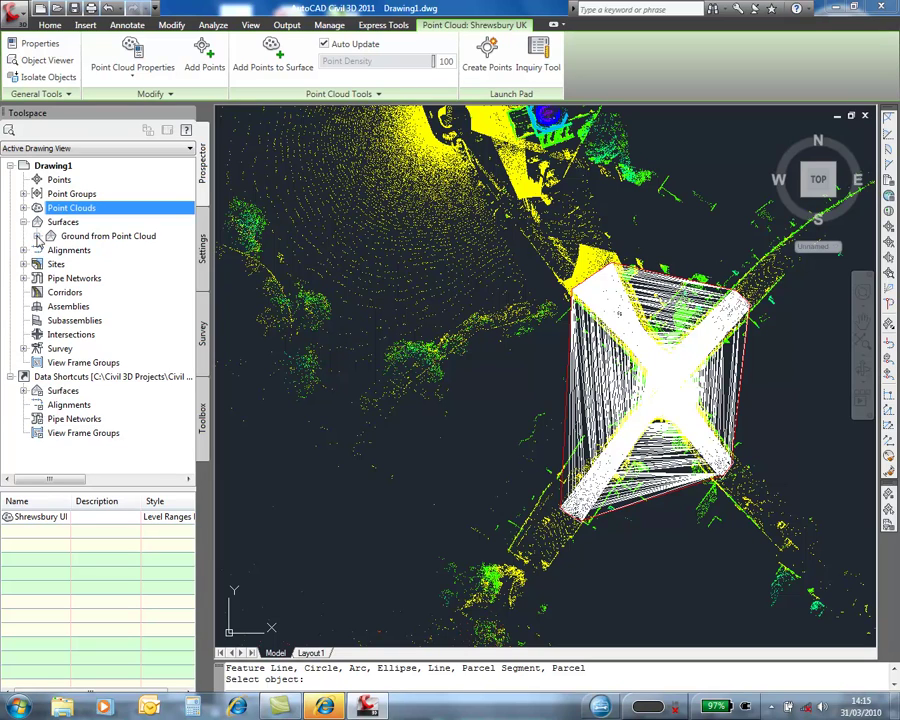
left_click(36, 236)
left_click(50, 278)
right_click(115, 294)
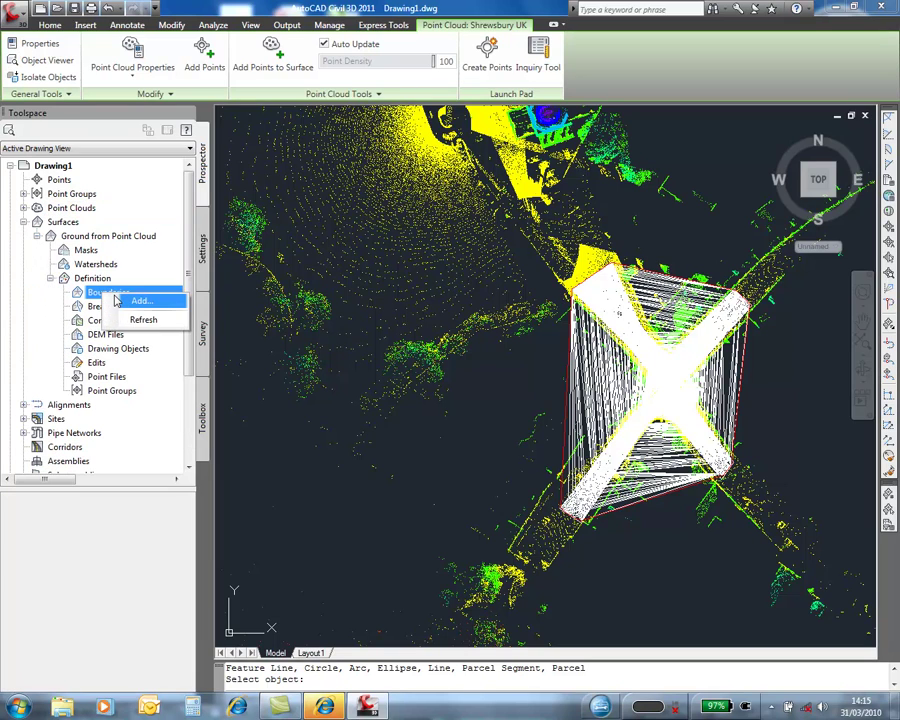
left_click(141, 301)
left_click(528, 418)
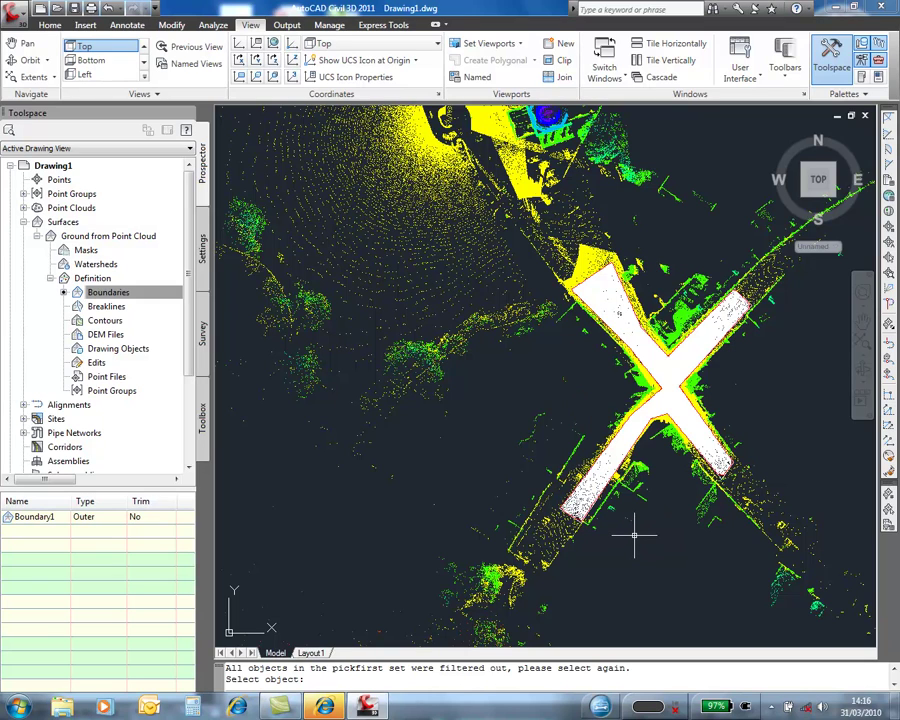
Hide the Shrewsbury UK point cloud with the _No Display style and frame the whole surface
left_click(71, 207)
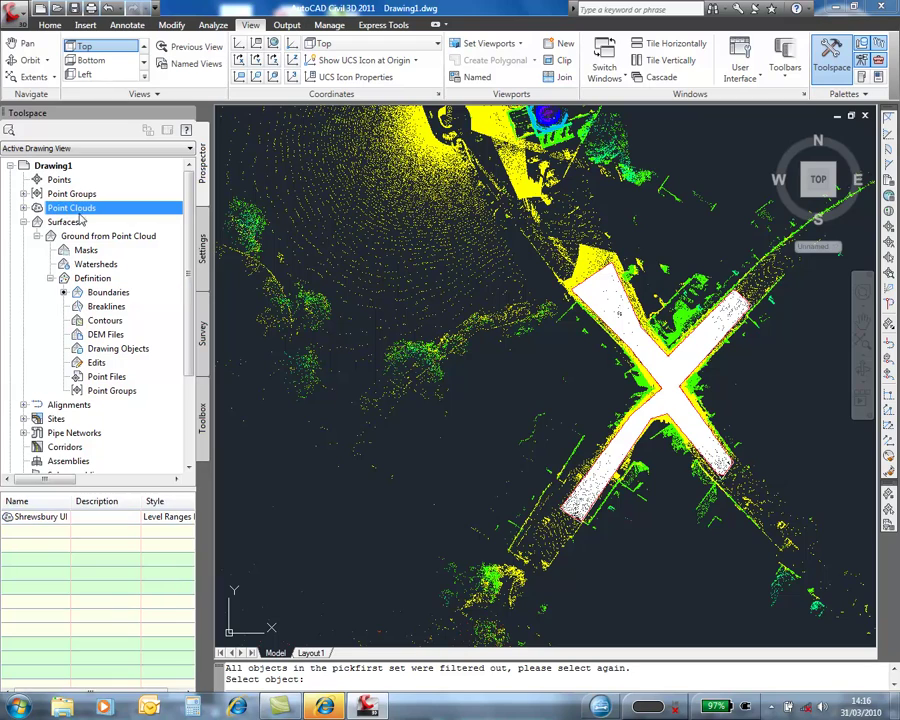
left_click(167, 516)
left_click(167, 516)
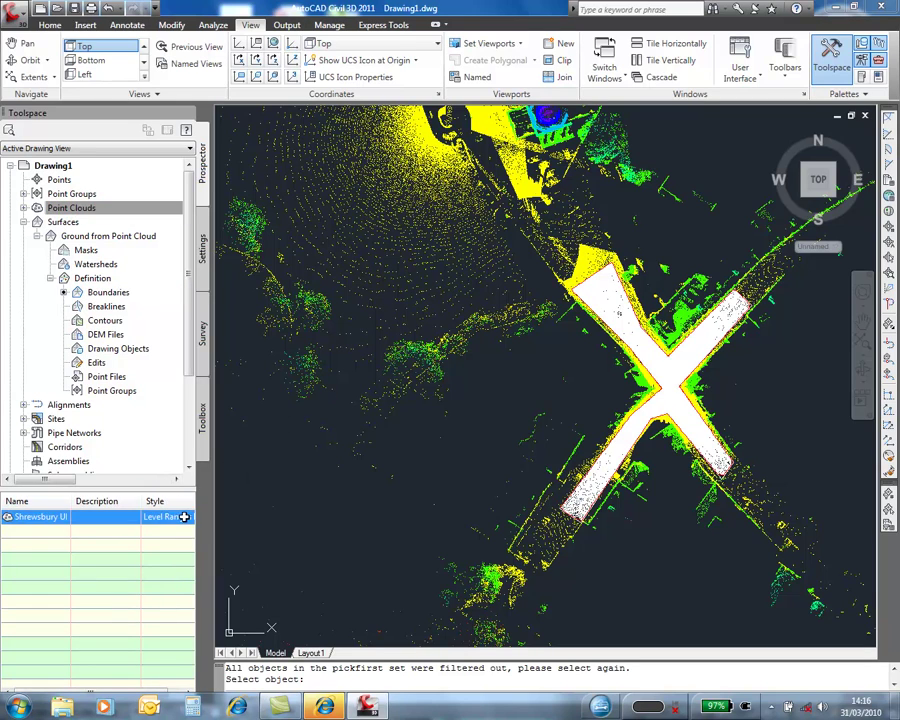
left_click(540, 351)
left_click(540, 363)
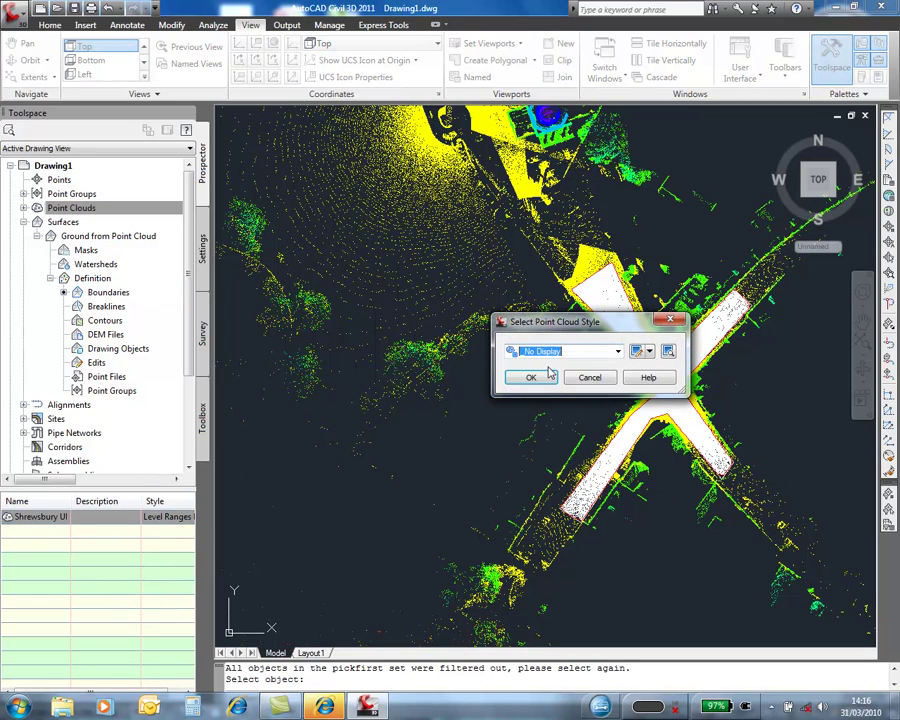
left_click(531, 377)
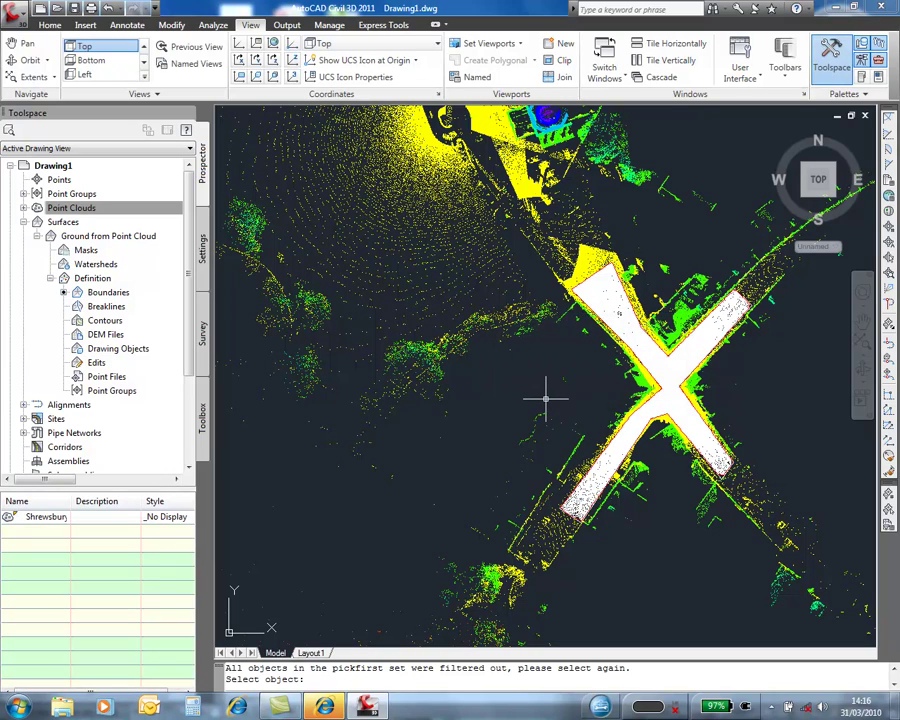
scroll(700, 400, "up", 3)
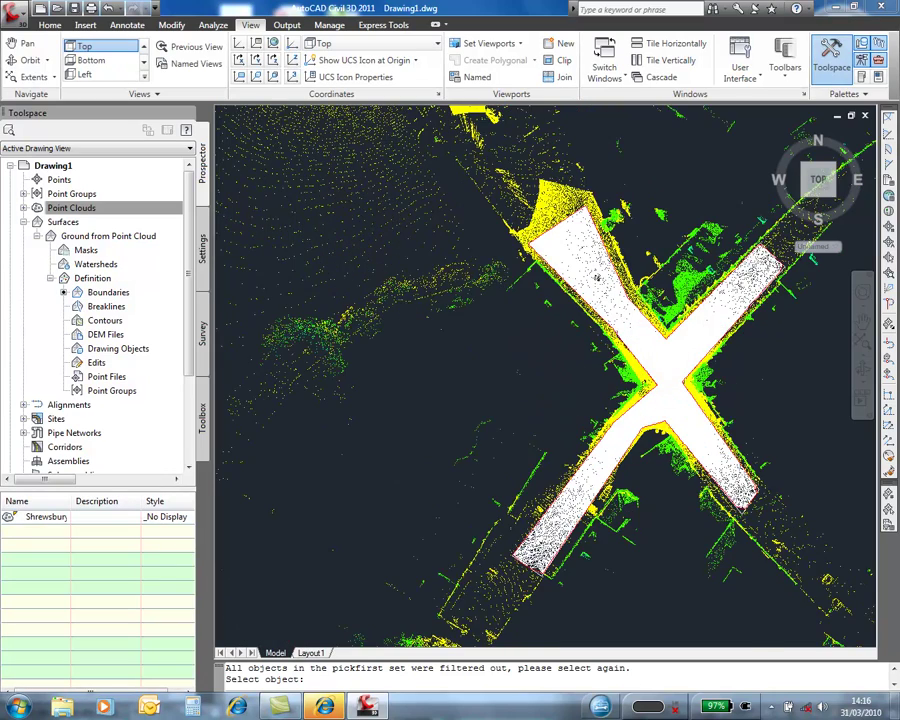
scroll(705, 400, "up", 2)
scroll(634, 398, "down", 4)
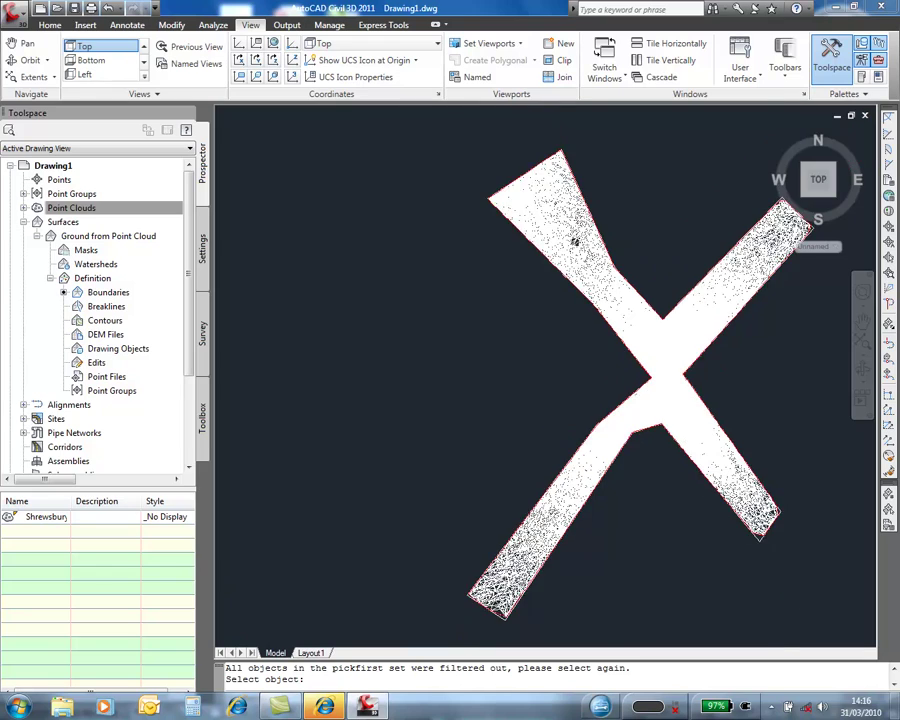
middle_click_drag(591, 405, 511, 397)
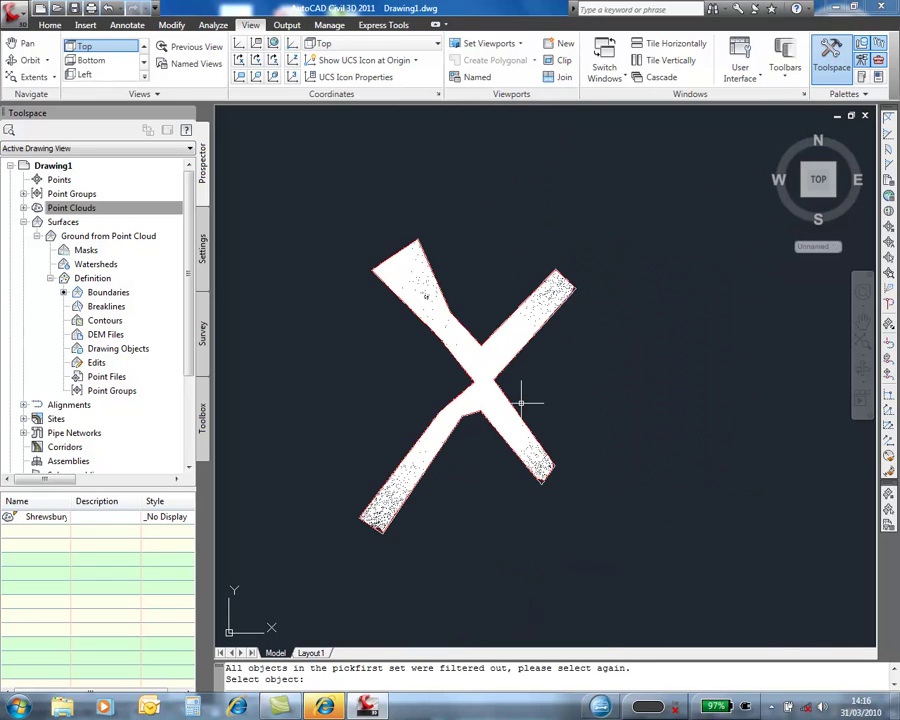
Draw a PL polyline across the X from beyond the top-left arm to past the bottom-right arm
type("pl")
key("Return")
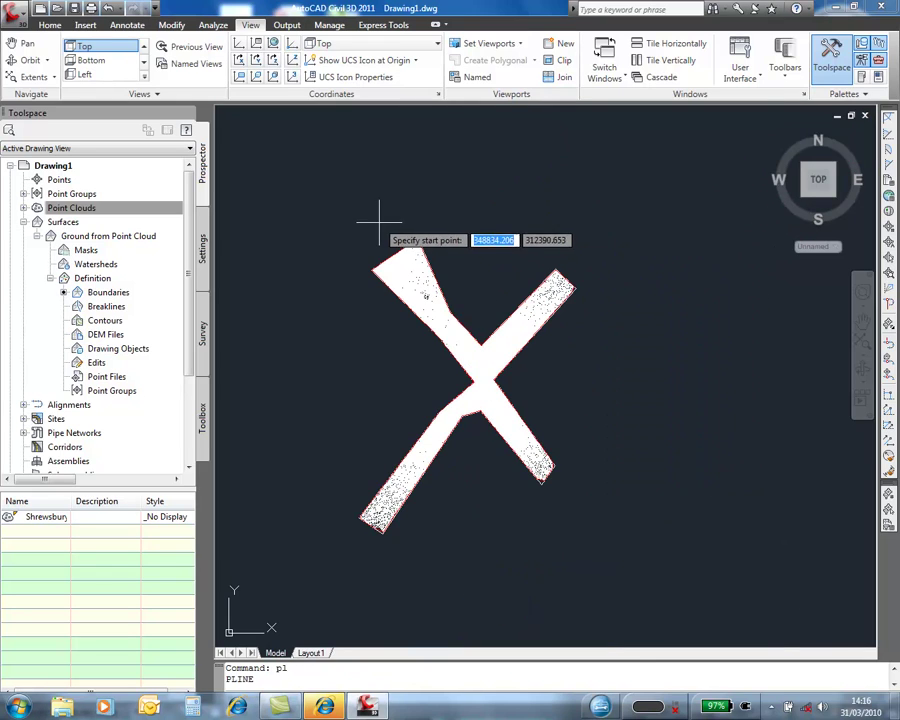
left_click(378, 240)
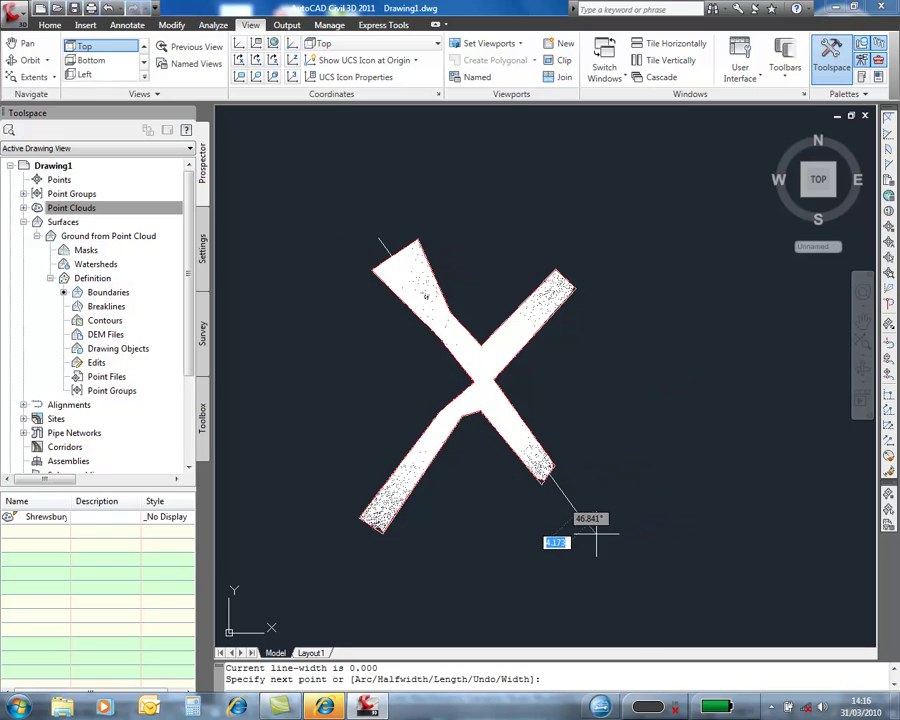
left_click(576, 512)
key("Return")
Create a Quick Profile along the line and place its profile view in empty space
left_click(566, 488)
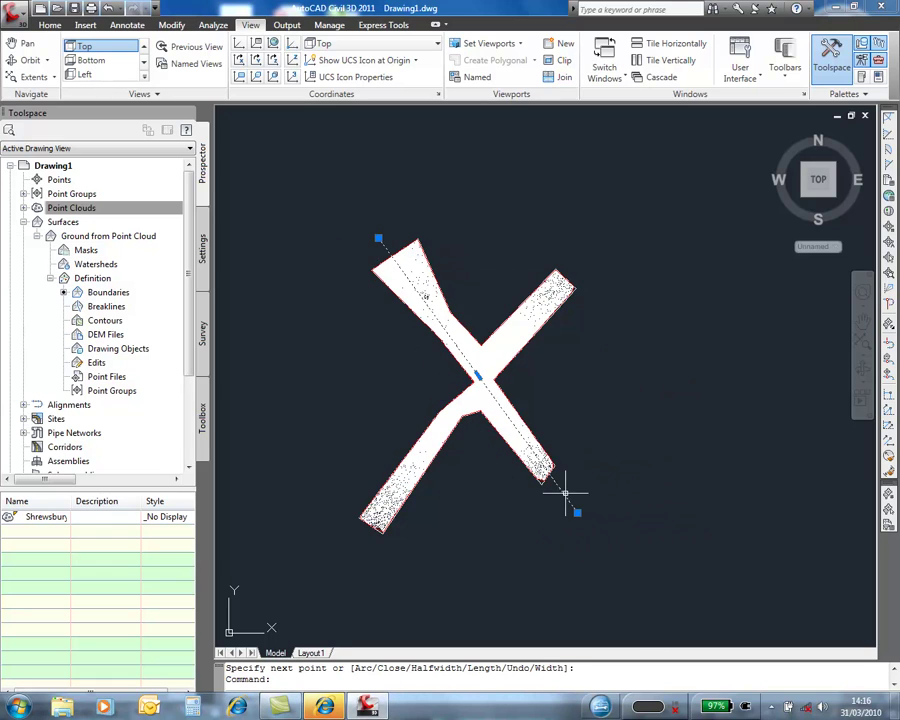
right_click(566, 490)
left_click(600, 402)
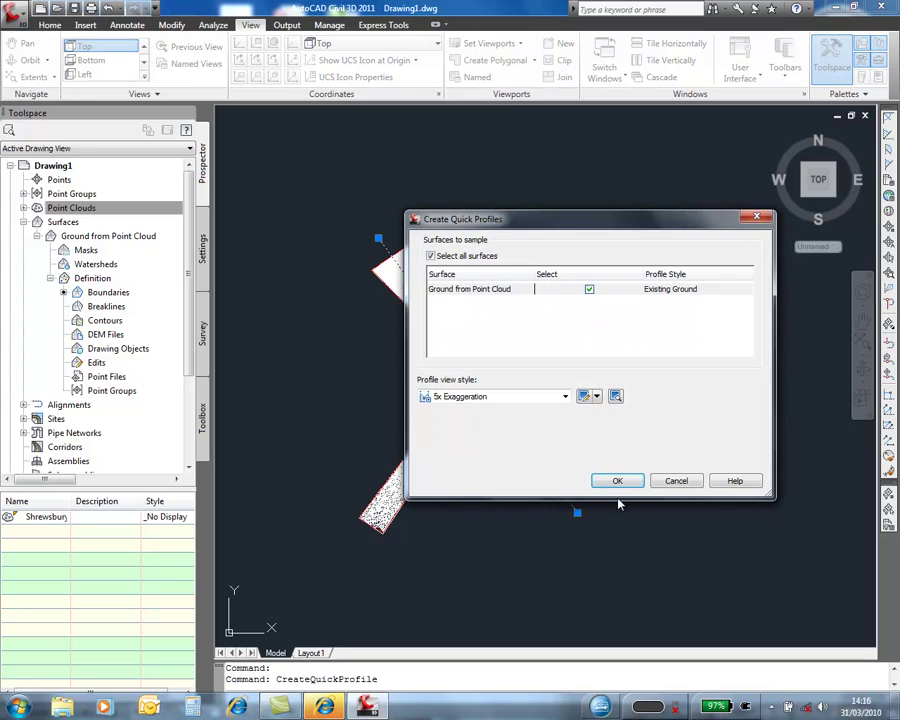
left_click(603, 474)
middle_click_drag(600, 400, 368, 360)
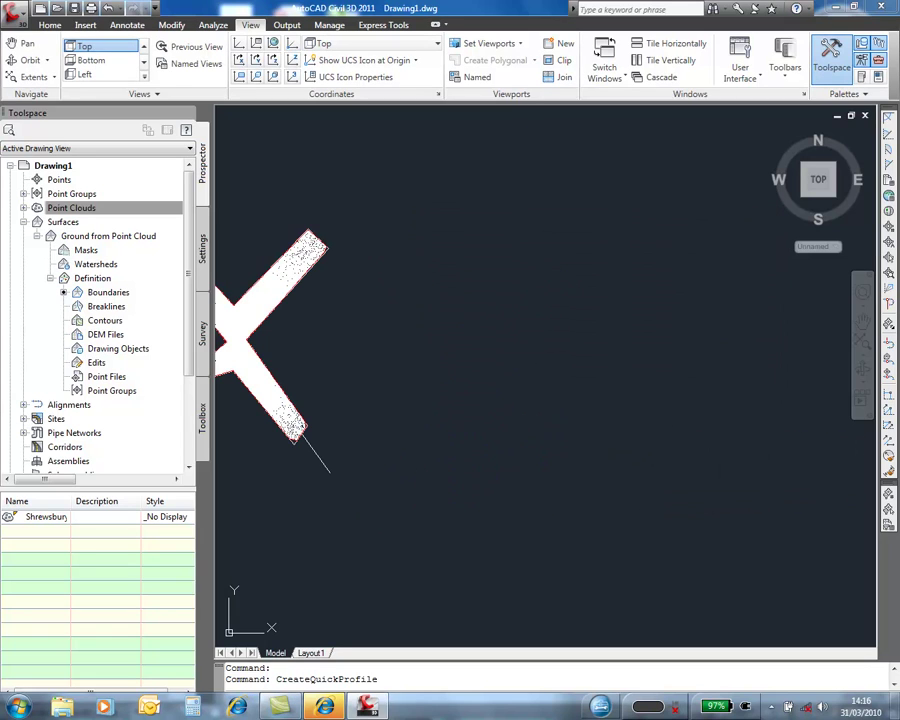
left_click(636, 428)
middle_click_drag(679, 412, 501, 395)
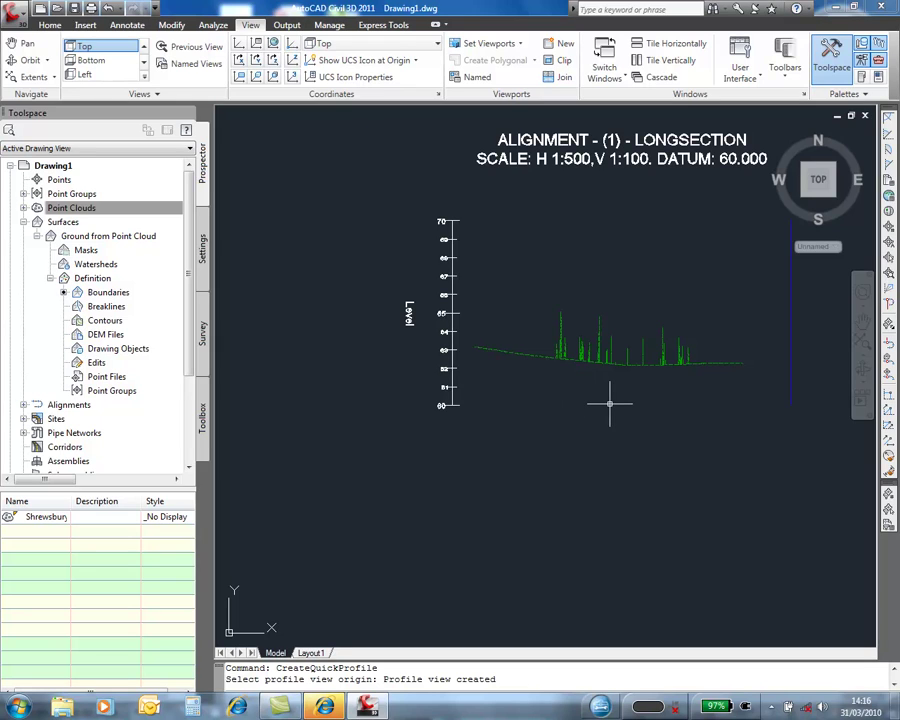
mouse_move(609, 404)
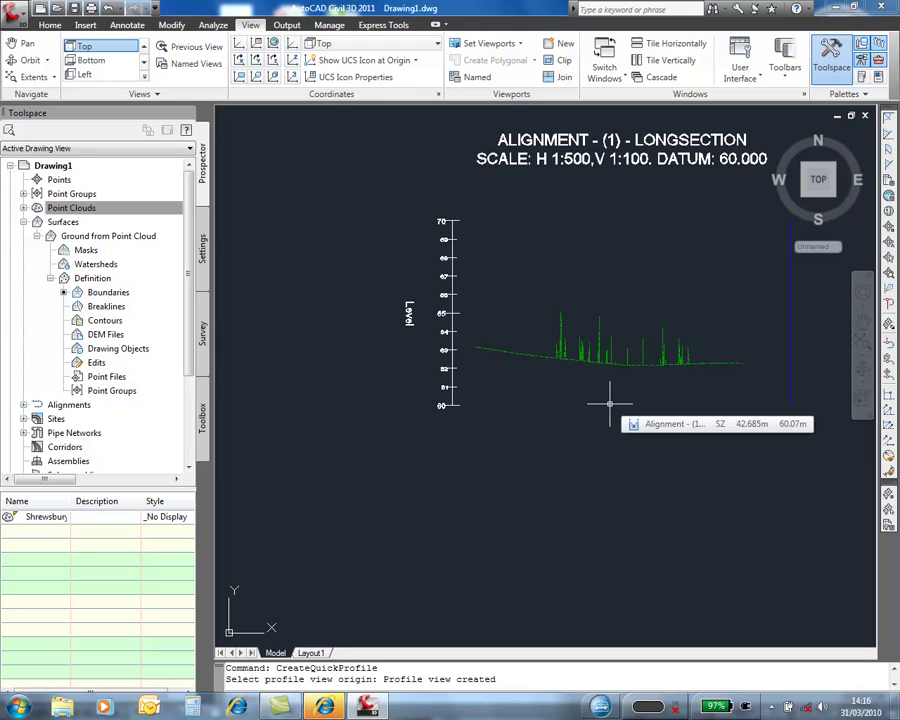
scroll(570, 330, "up", 5)
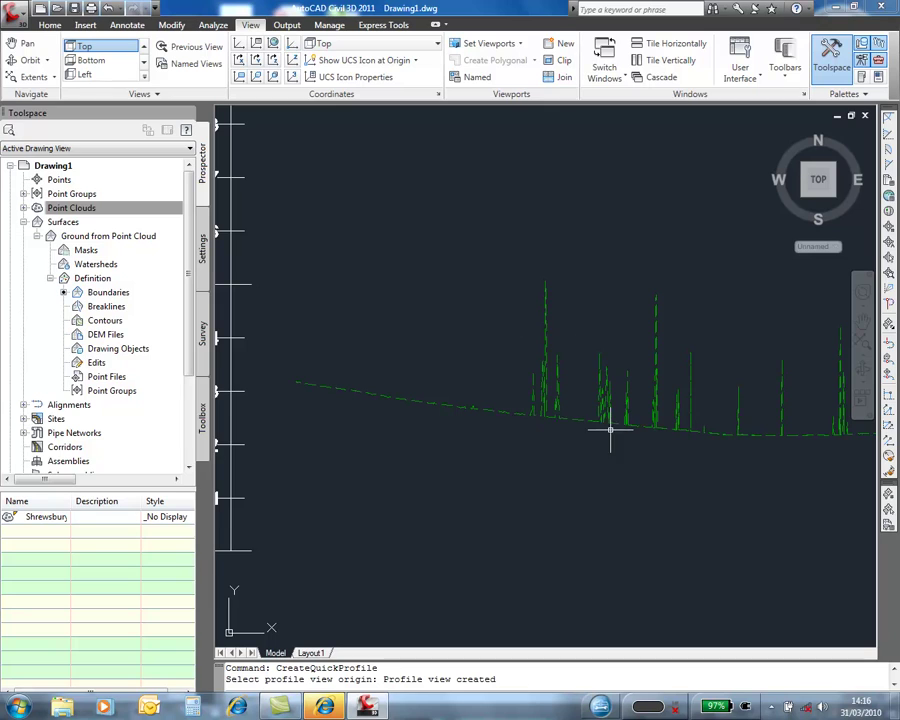
scroll(610, 430, "down", 5)
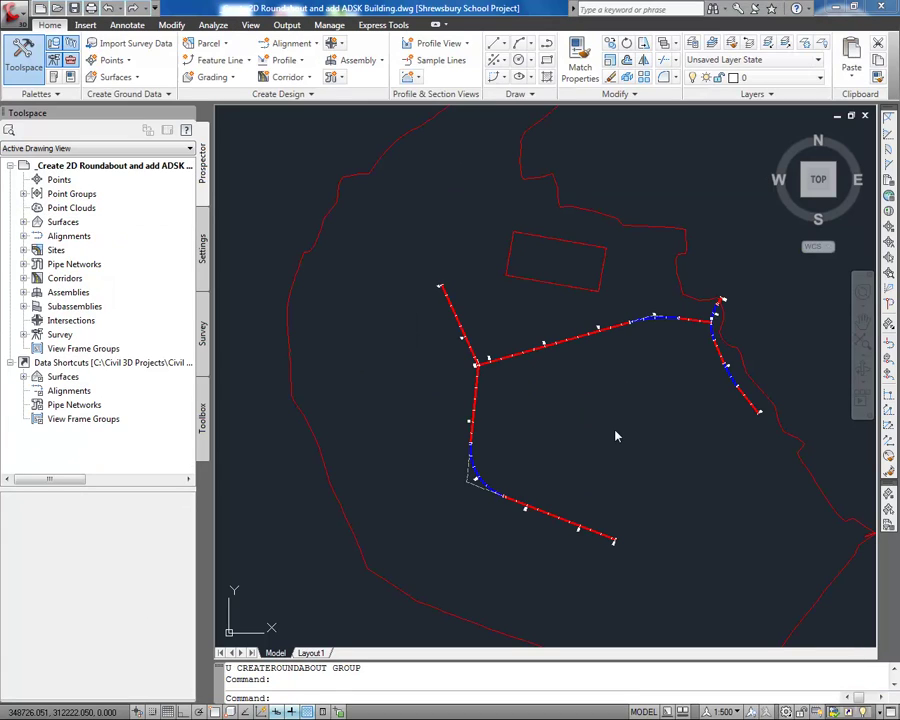
Start a roundabout with its centre at the junction and the three approach roads picked
mouse_move(614, 428)
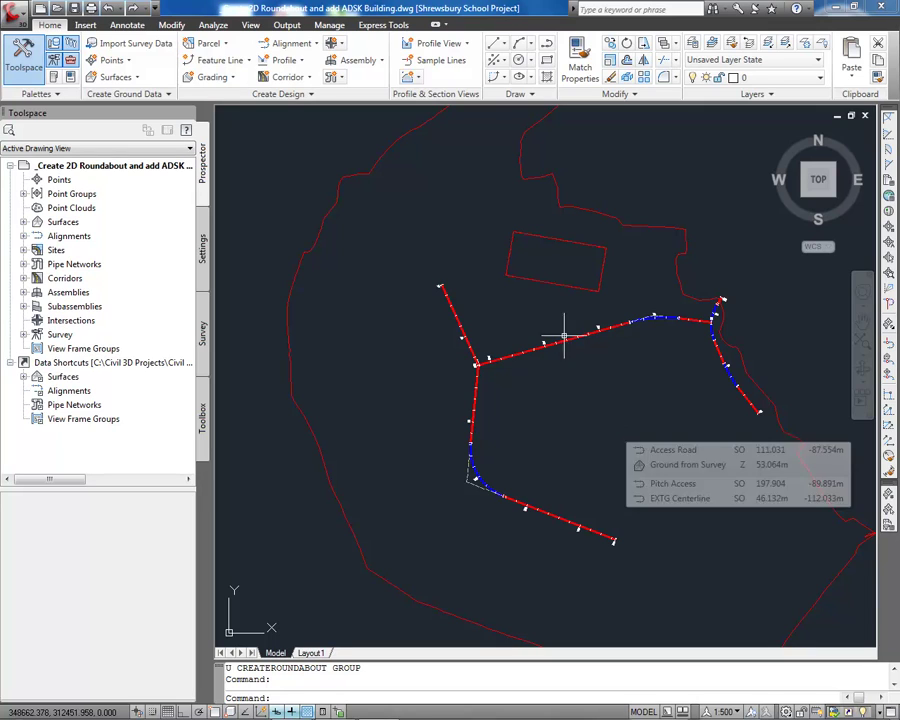
left_click(336, 43)
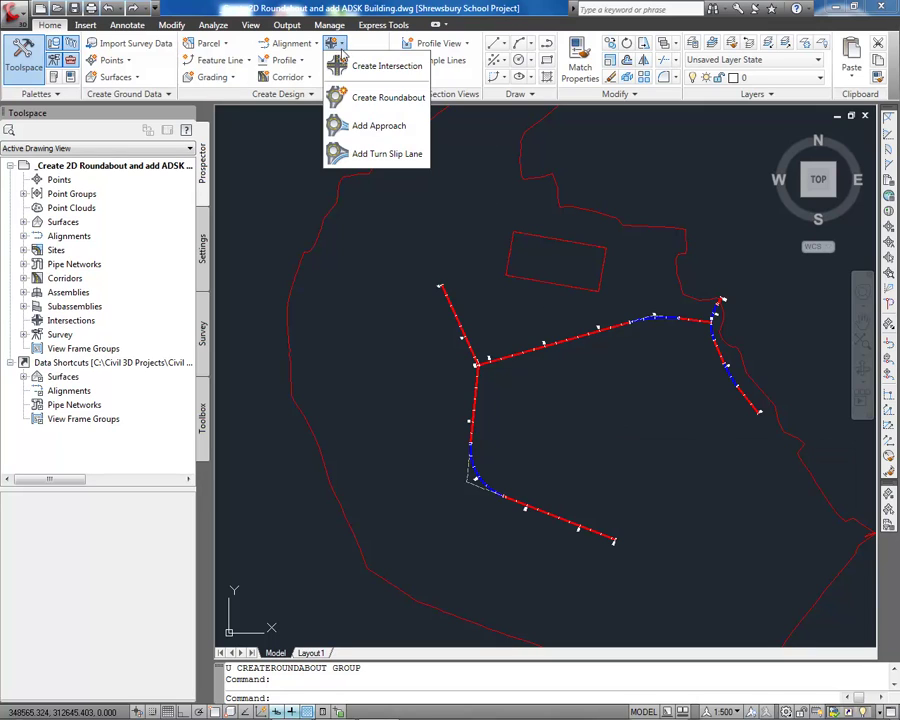
left_click(345, 97)
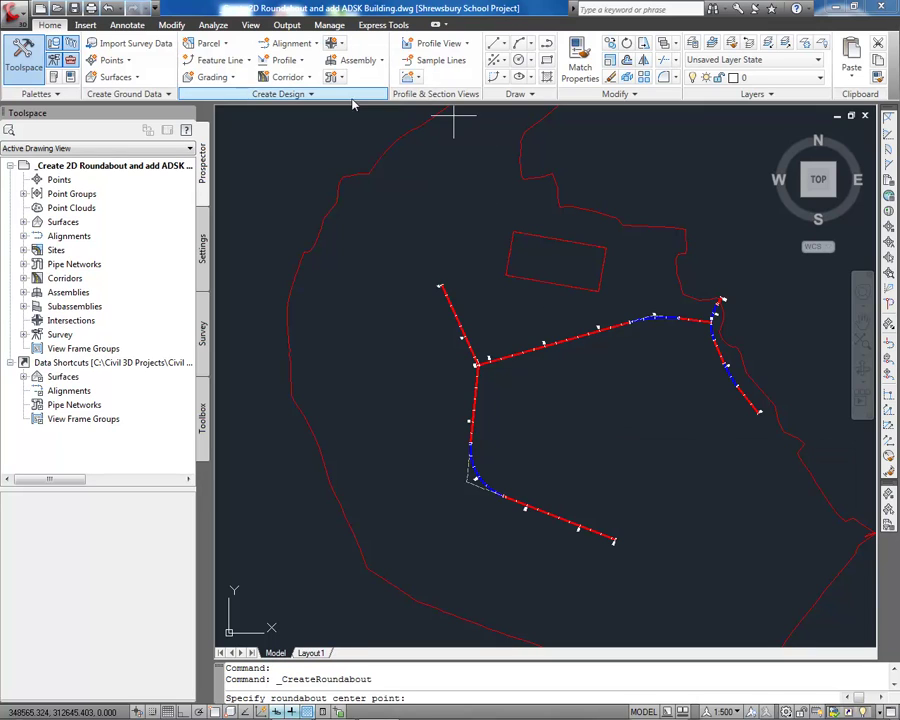
scroll(462, 358, "up", 4)
left_click(462, 358)
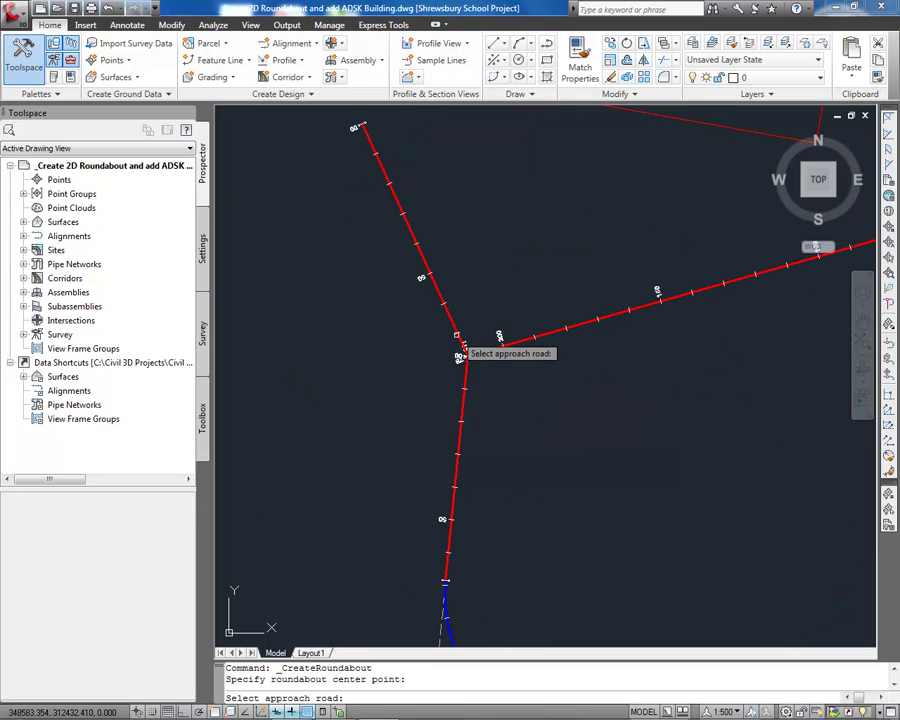
left_click(456, 332)
left_click(487, 351)
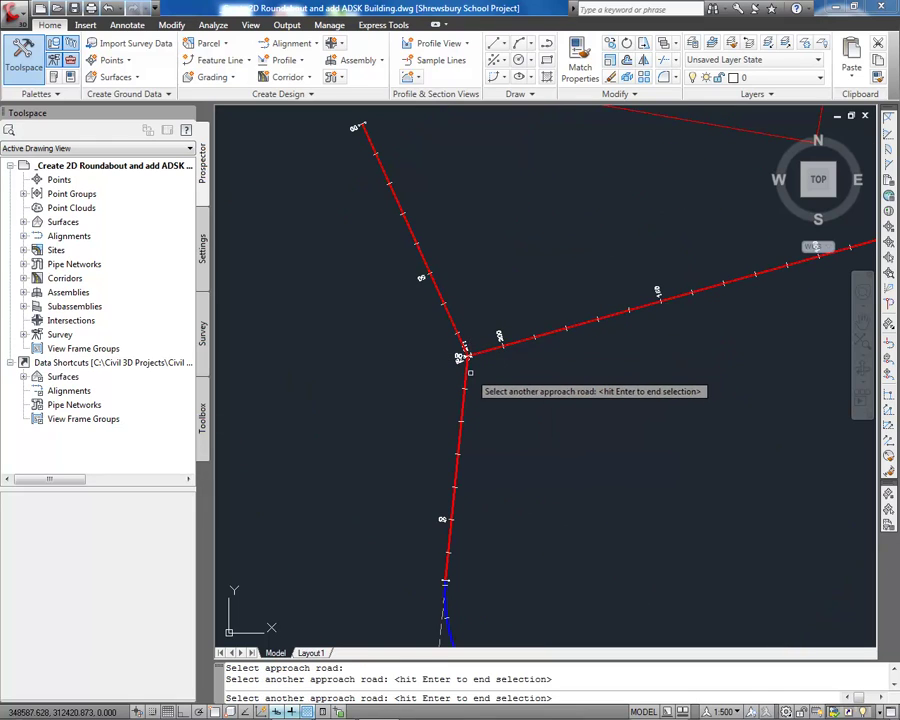
left_click(466, 372)
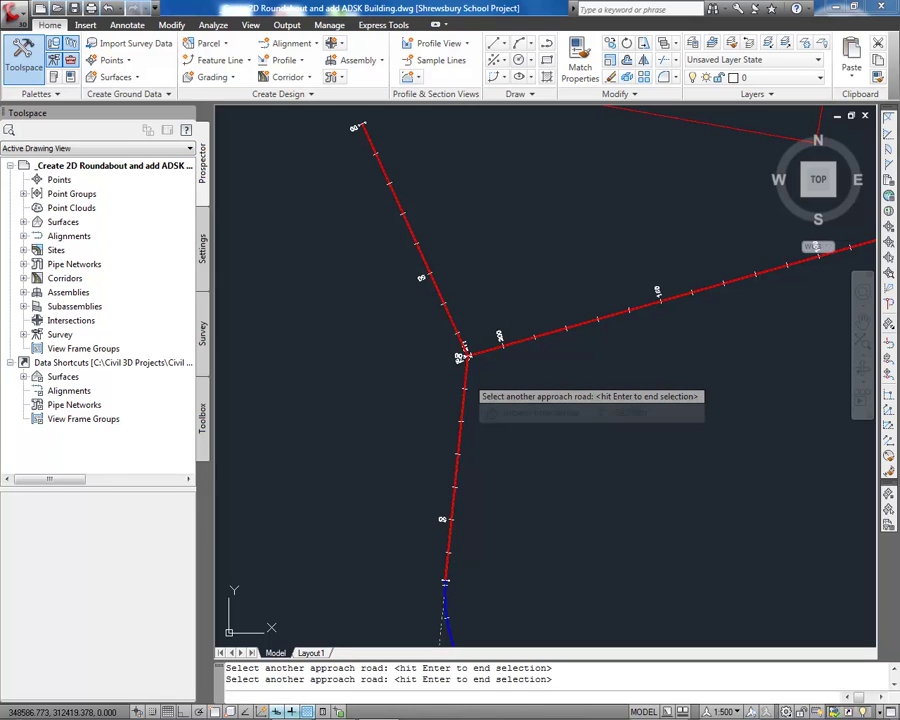
key("Return")
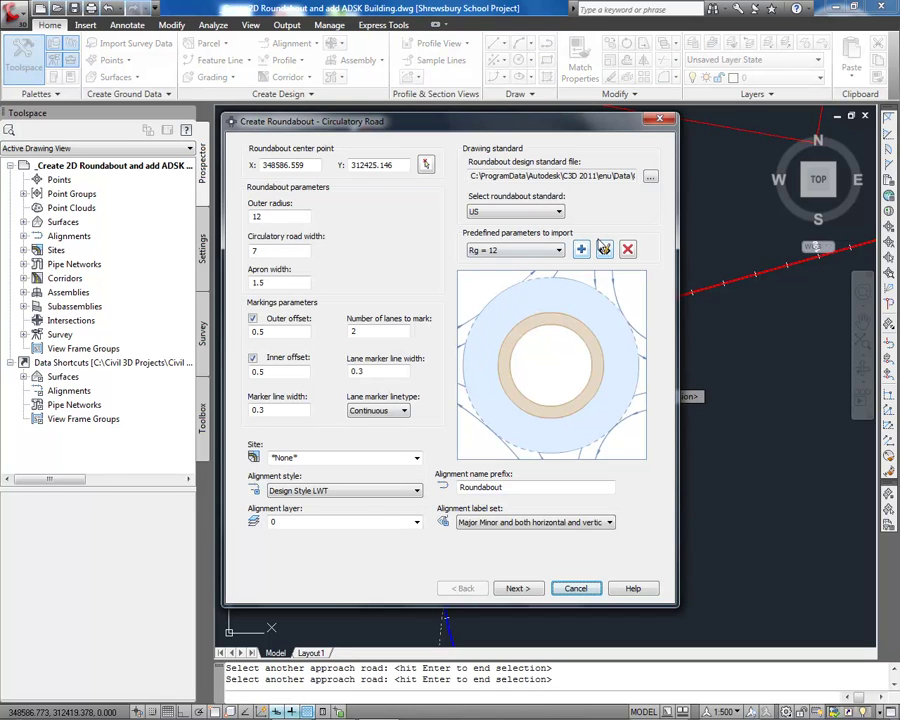
Load the Metric Roundabouts Presets UKIE file and choose the UKIE 32m ICD preset
left_click(650, 176)
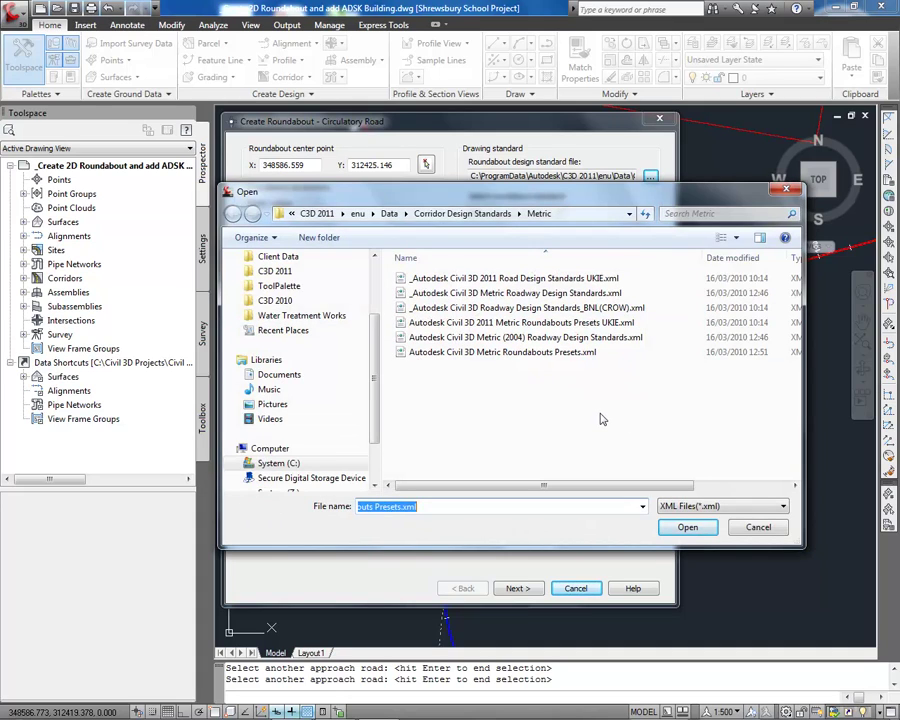
left_click(560, 323)
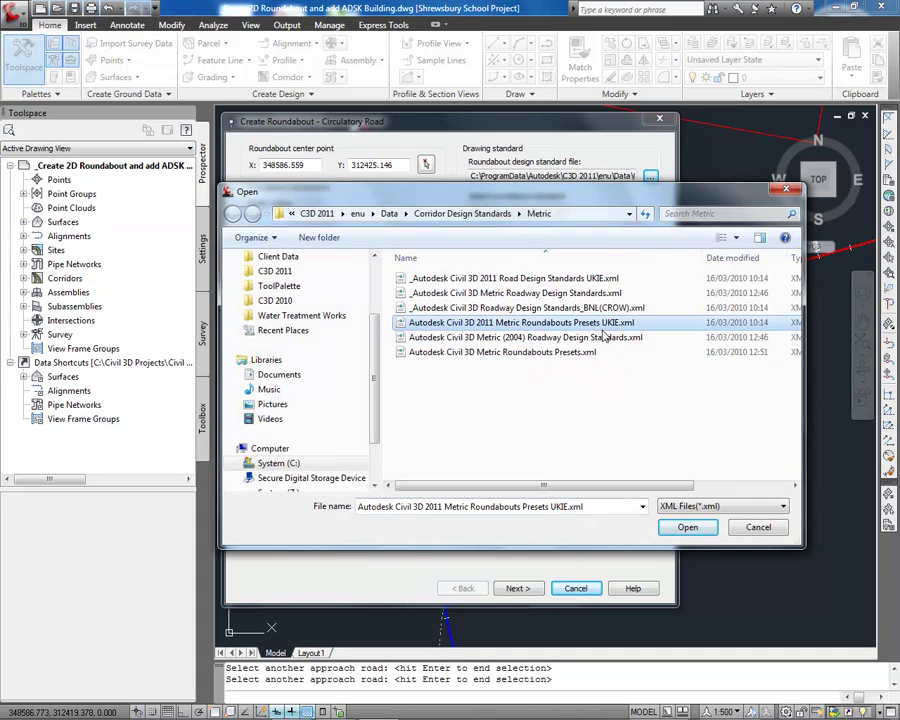
left_click(689, 528)
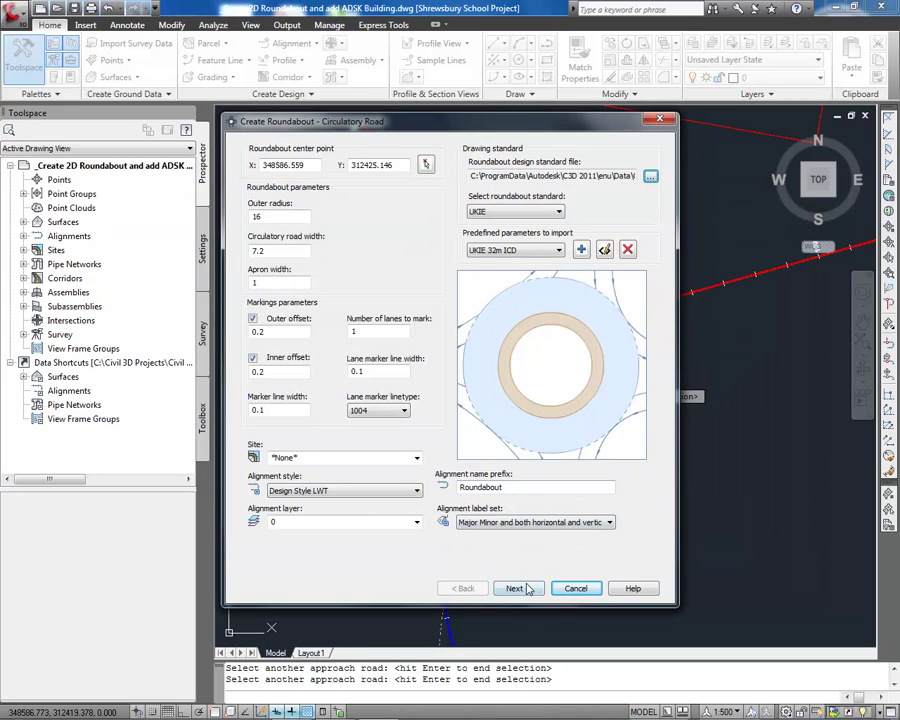
left_click(526, 255)
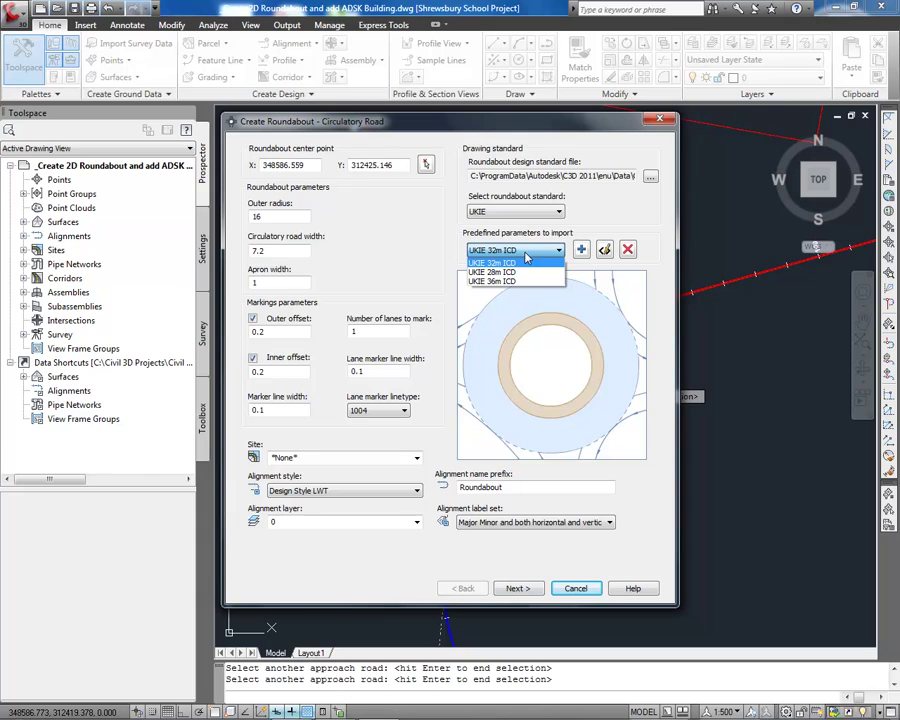
left_click(500, 281)
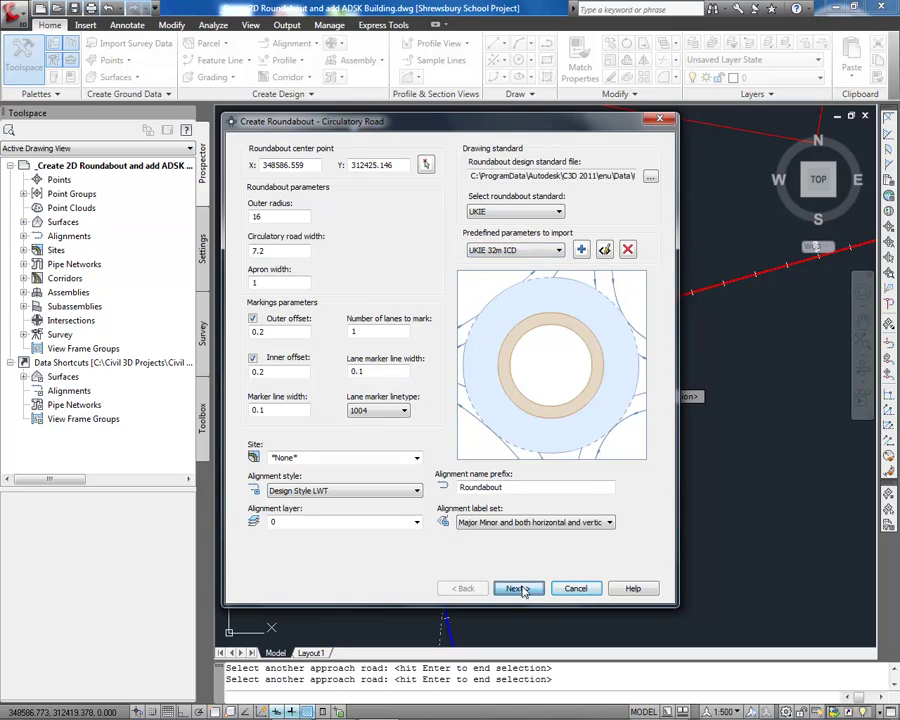
Keep UKIE Single Lane Entry with connecting radius 50 for all three approach roads
left_click(517, 588)
left_click(313, 225)
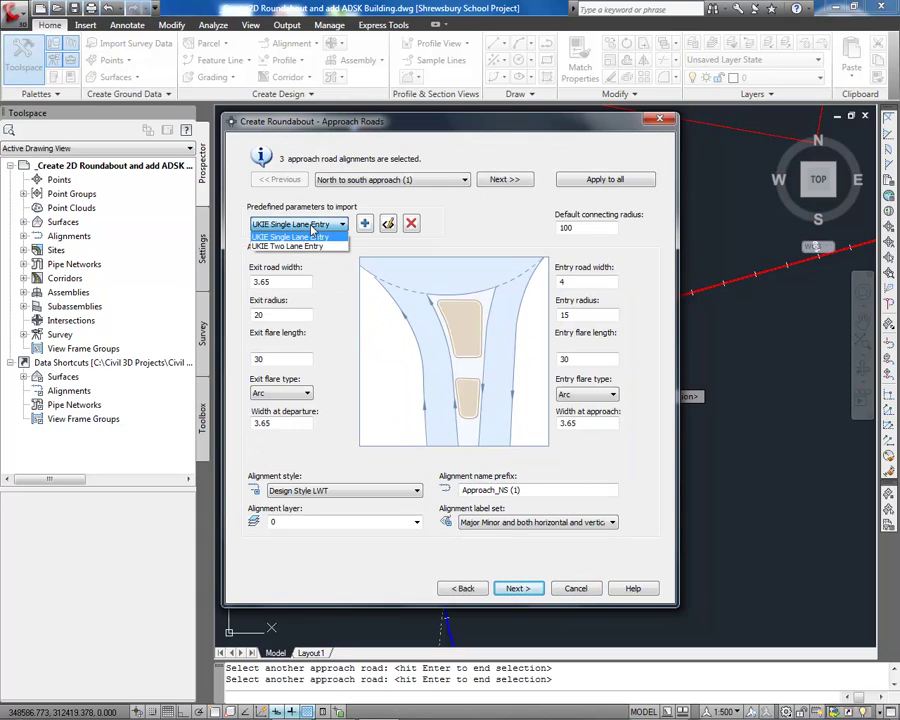
left_click(328, 295)
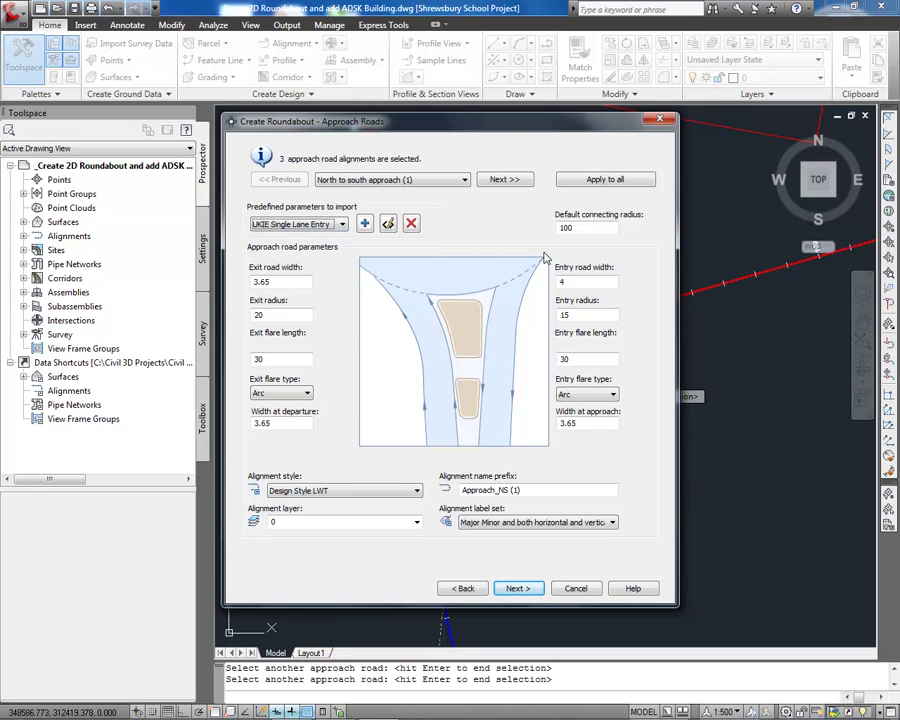
double_click(586, 228)
type("50")
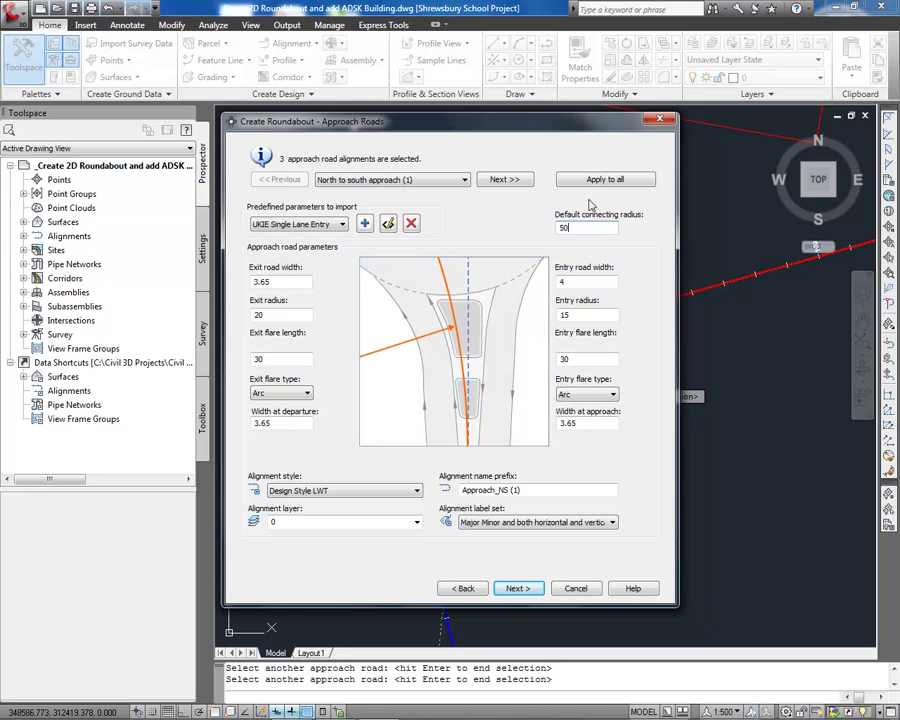
left_click(590, 180)
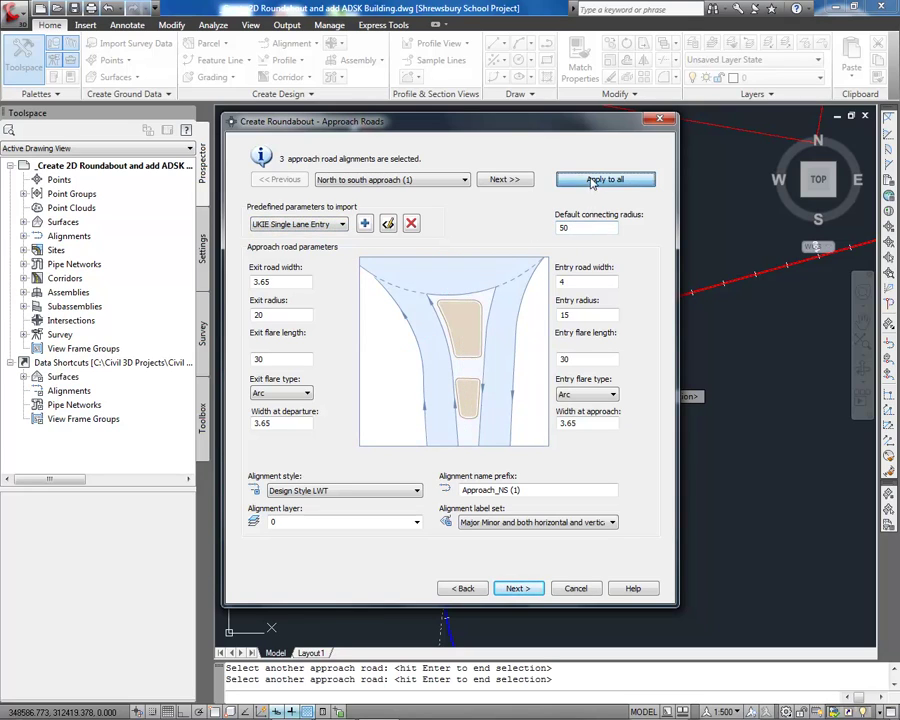
Give every splitter island construction triangle length 30 and base 3, without a crosswalk
left_click(518, 588)
left_click(280, 272)
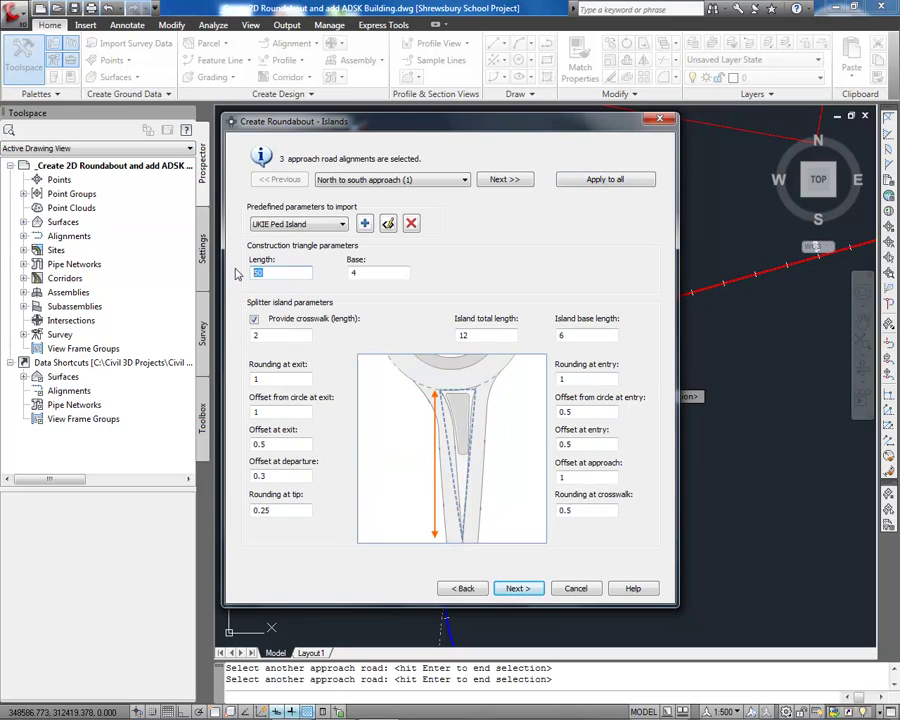
type("30")
key("Tab")
type("3")
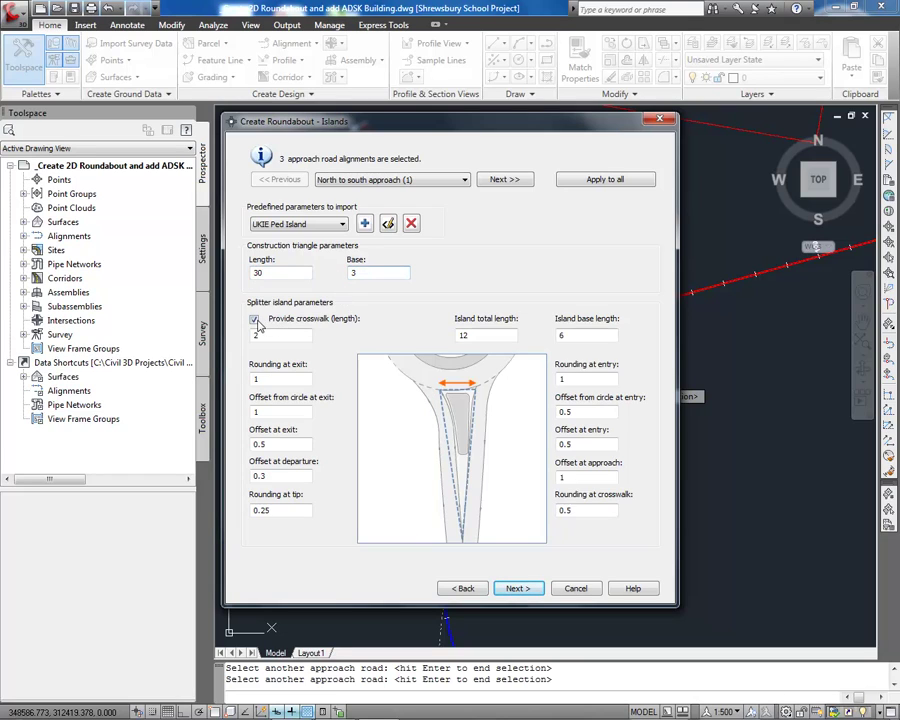
left_click(254, 318)
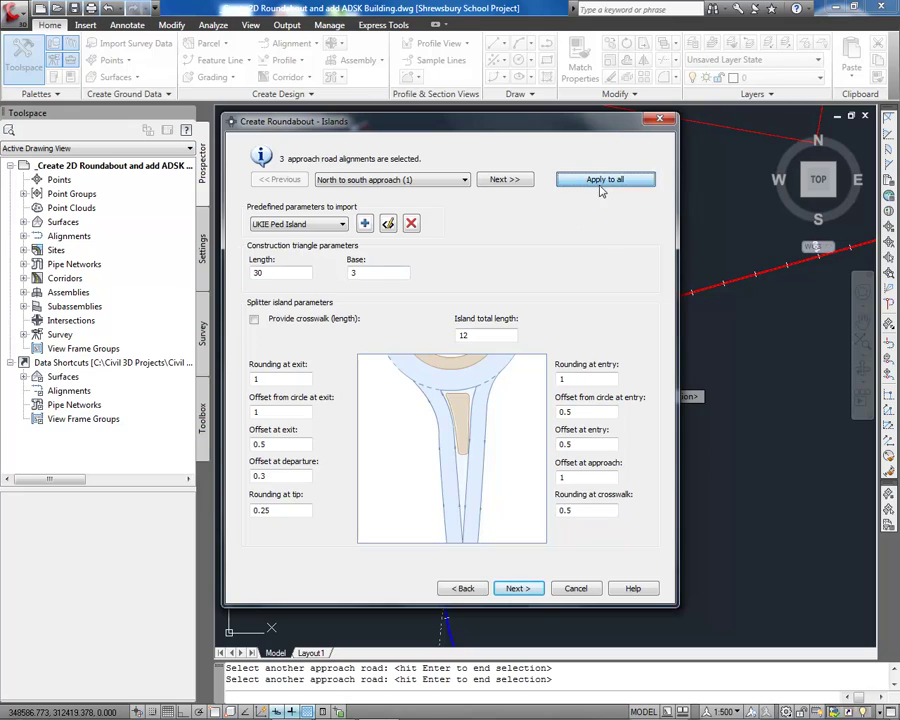
left_click(601, 182)
Turn off entry/exit crosswalk markings and marking breaks on all approaches, then draw the roundabout
left_click(516, 589)
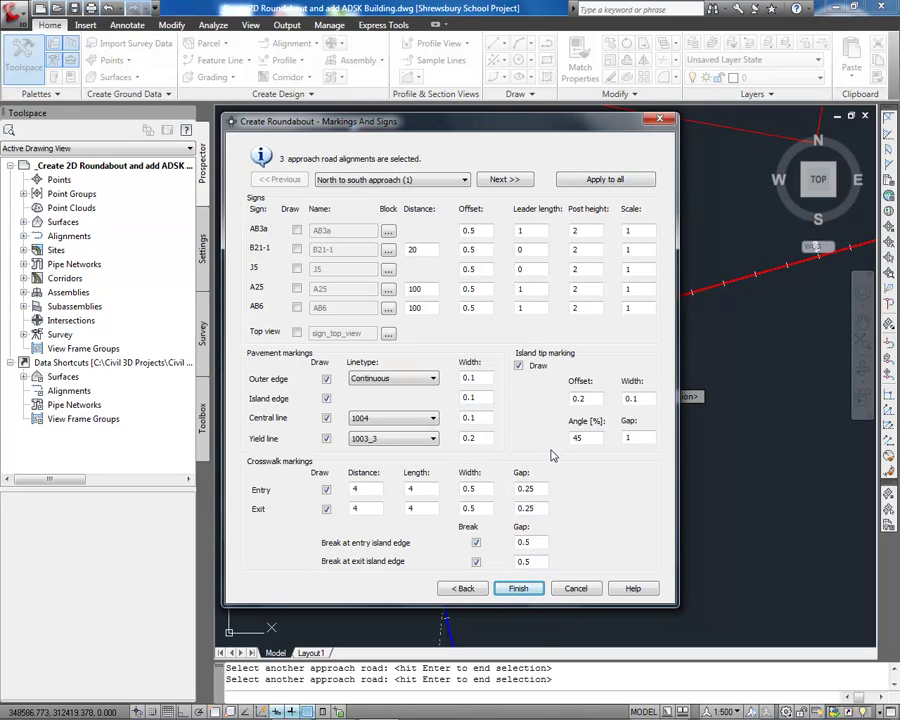
left_click(326, 490)
left_click(326, 509)
left_click(476, 542)
left_click(477, 562)
left_click(605, 179)
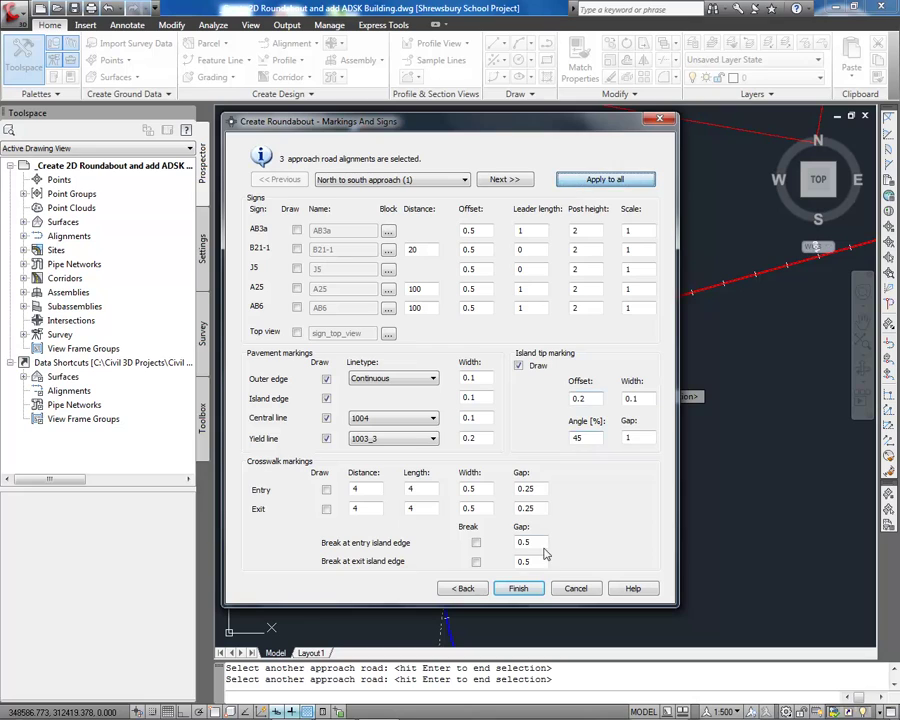
left_click(518, 588)
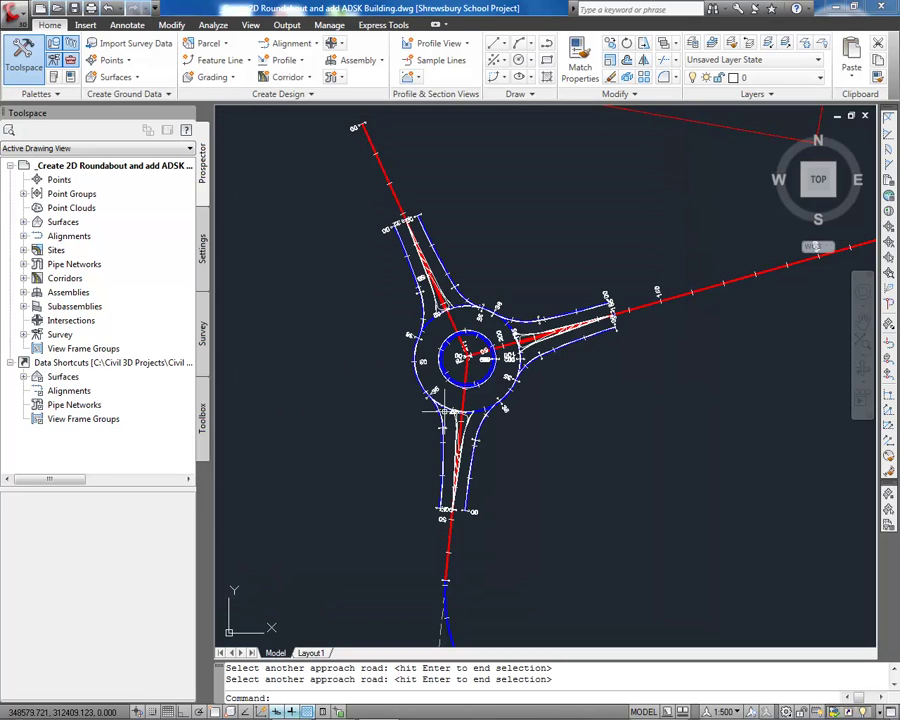
Stretch the Site Access alignment's northern end grip further north-west so the roundabout arm follows
mouse_move(401, 181)
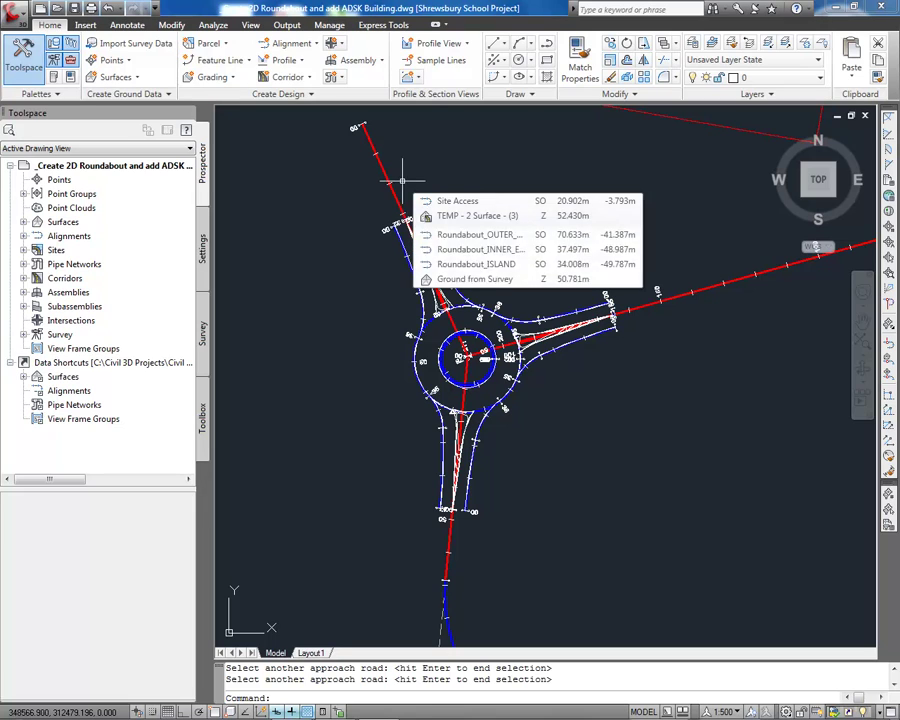
left_click(370, 142)
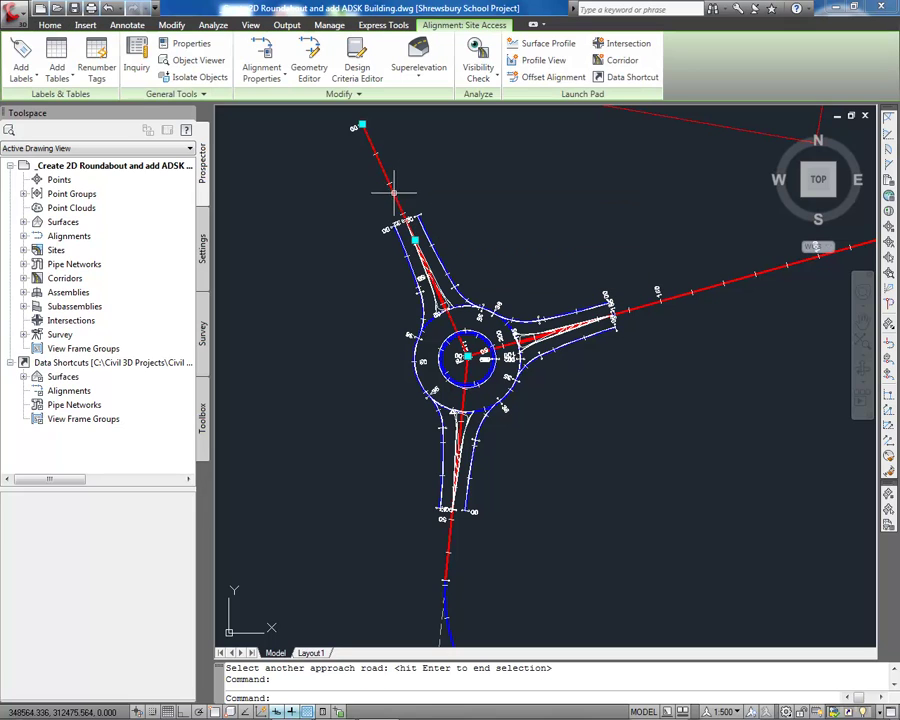
left_click(362, 126)
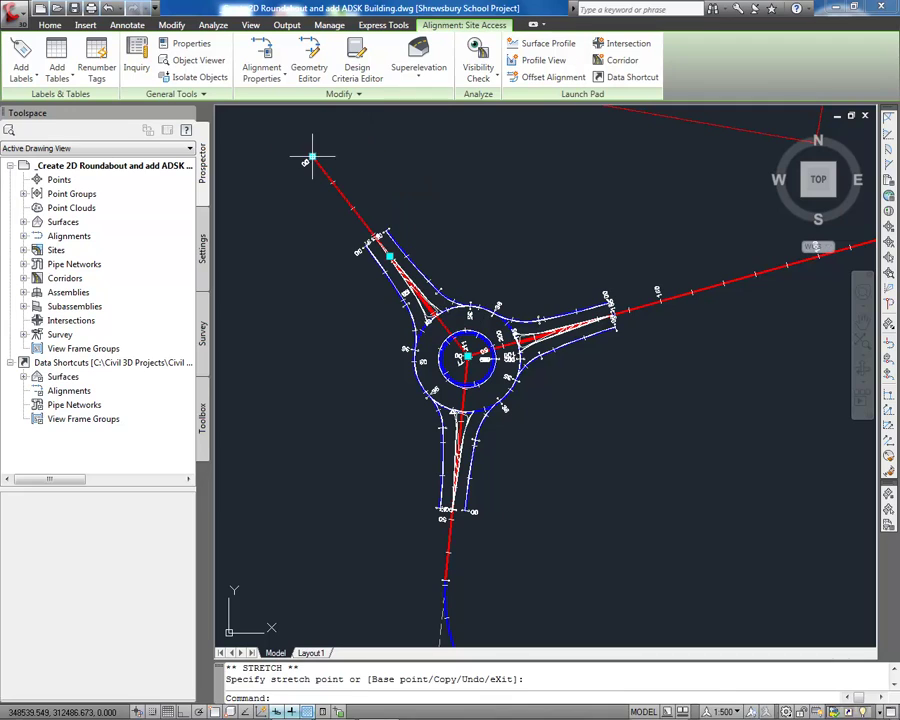
left_click(331, 138)
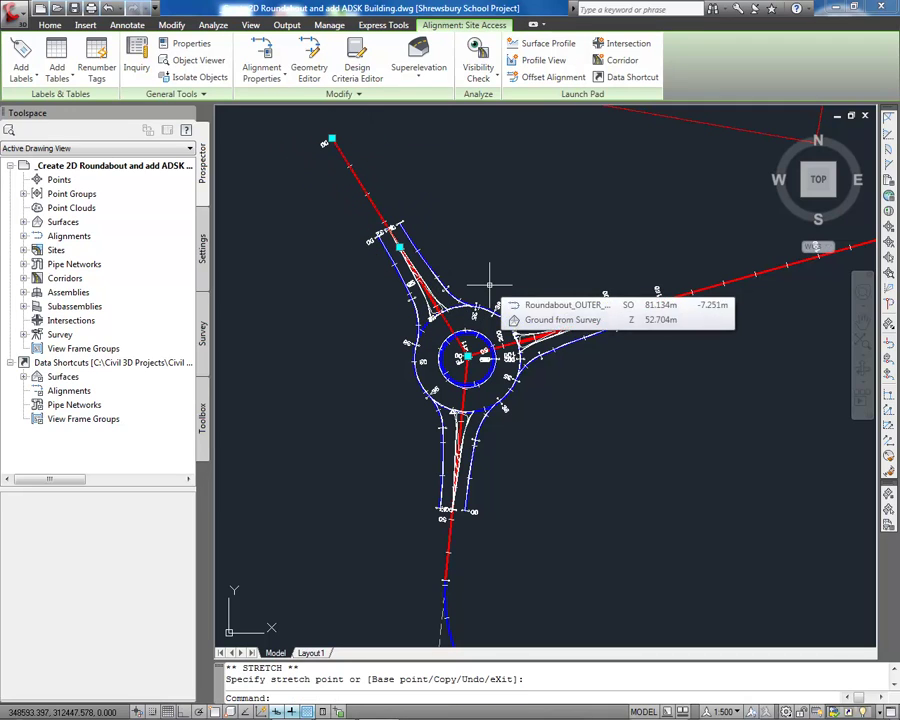
scroll(436, 316, "up", 7)
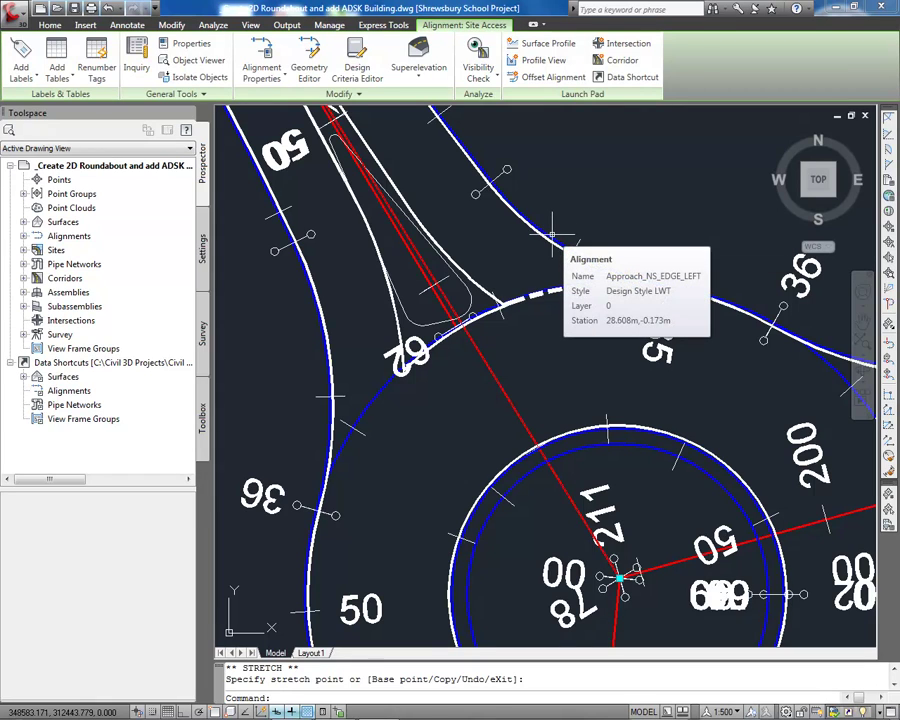
key("Escape")
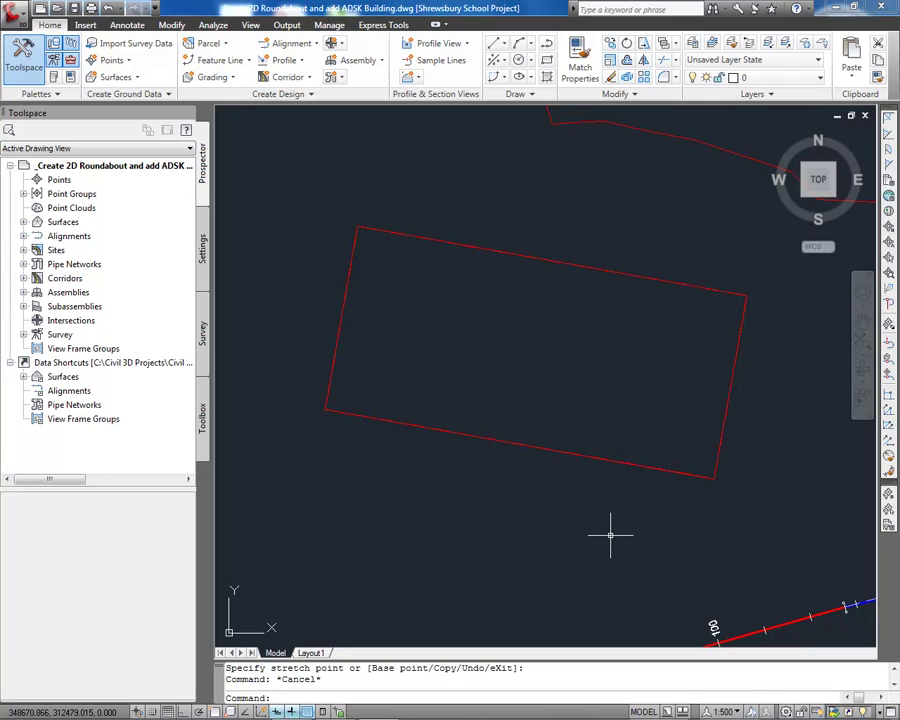
Start Import Building Site and select the Primary School-Architecture - 2011.adsk file
left_click(87, 25)
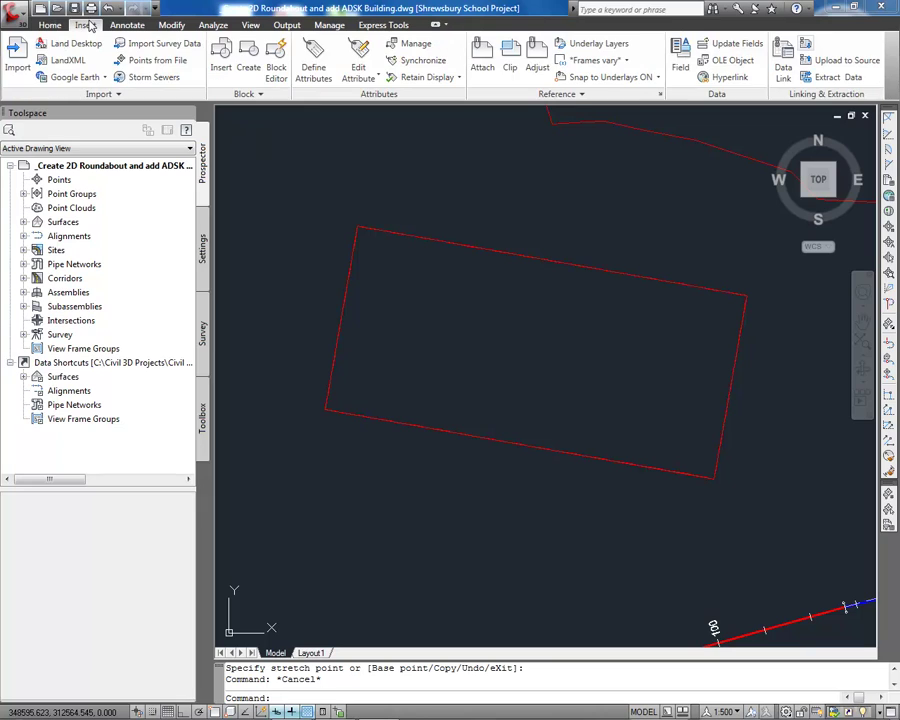
left_click(100, 94)
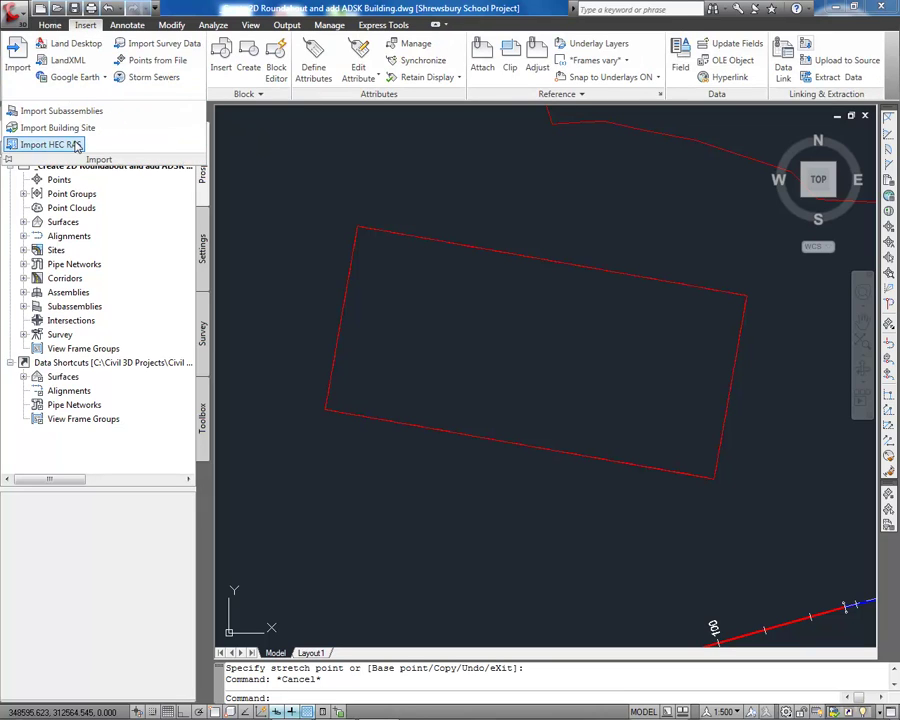
left_click(74, 131)
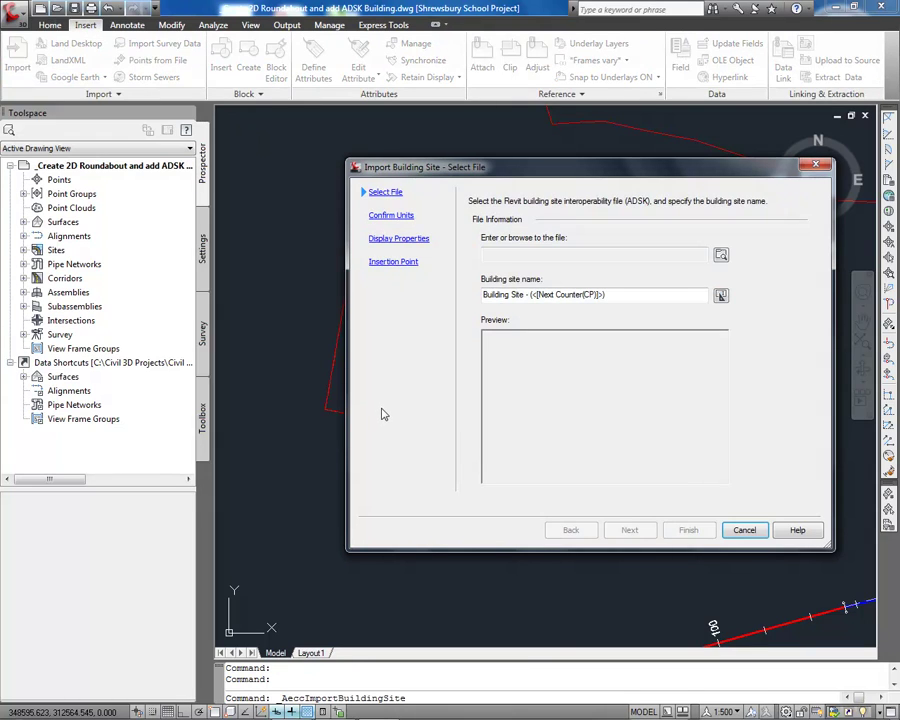
left_click(720, 256)
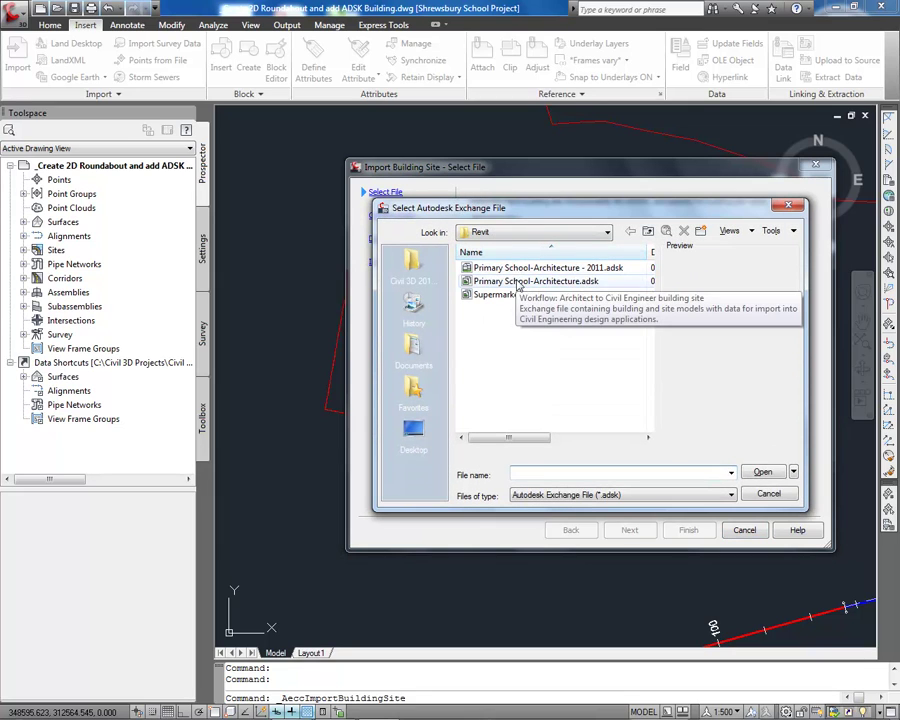
left_click(540, 268)
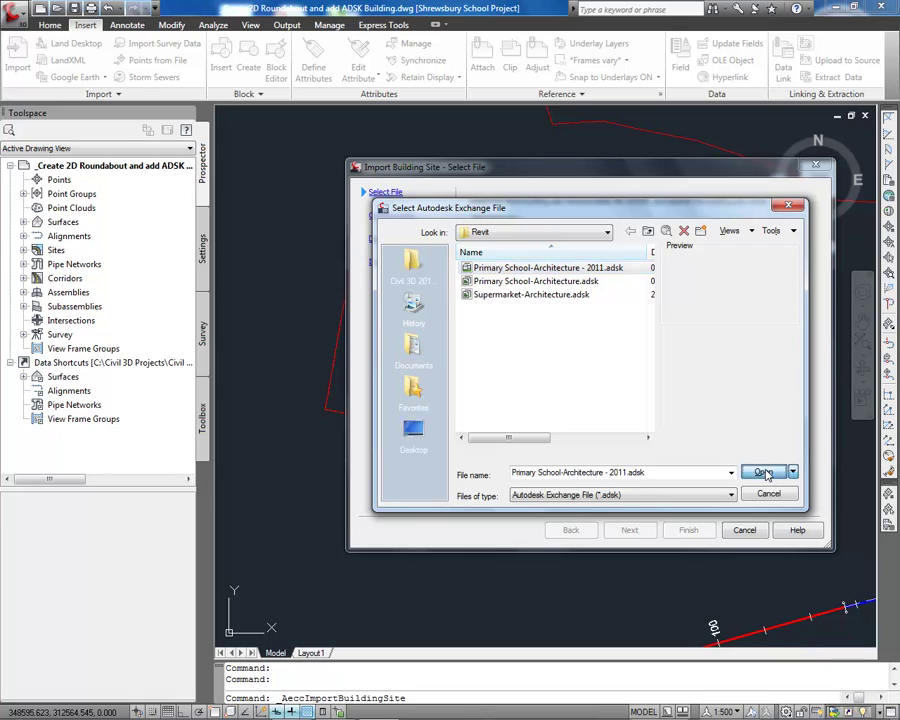
left_click(765, 473)
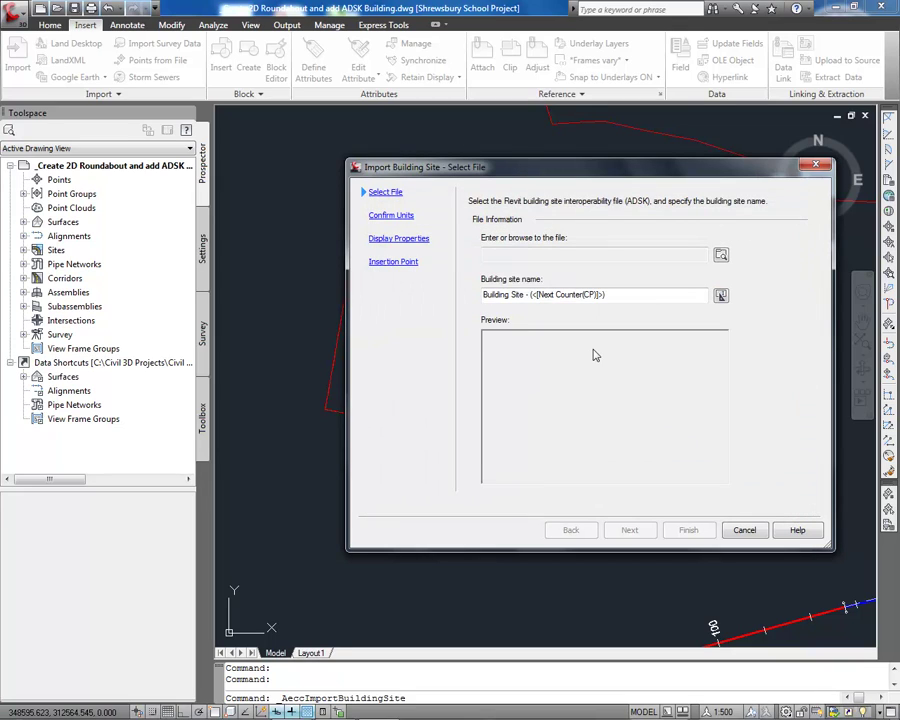
Accept the units and display properties, and choose to specify the insertion point in the drawing
left_click(391, 215)
left_click(395, 237)
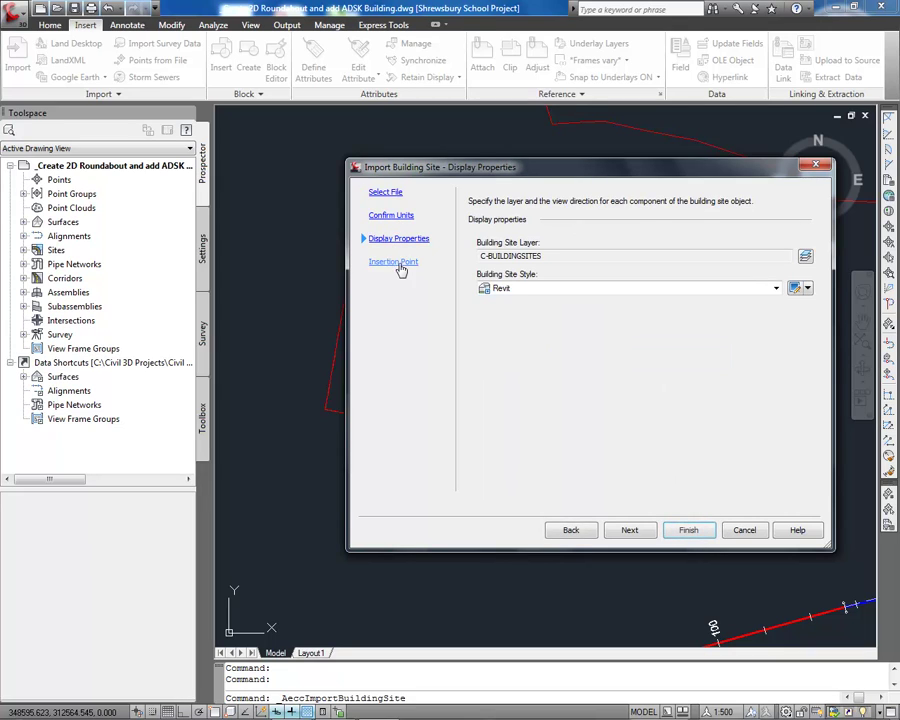
left_click(398, 266)
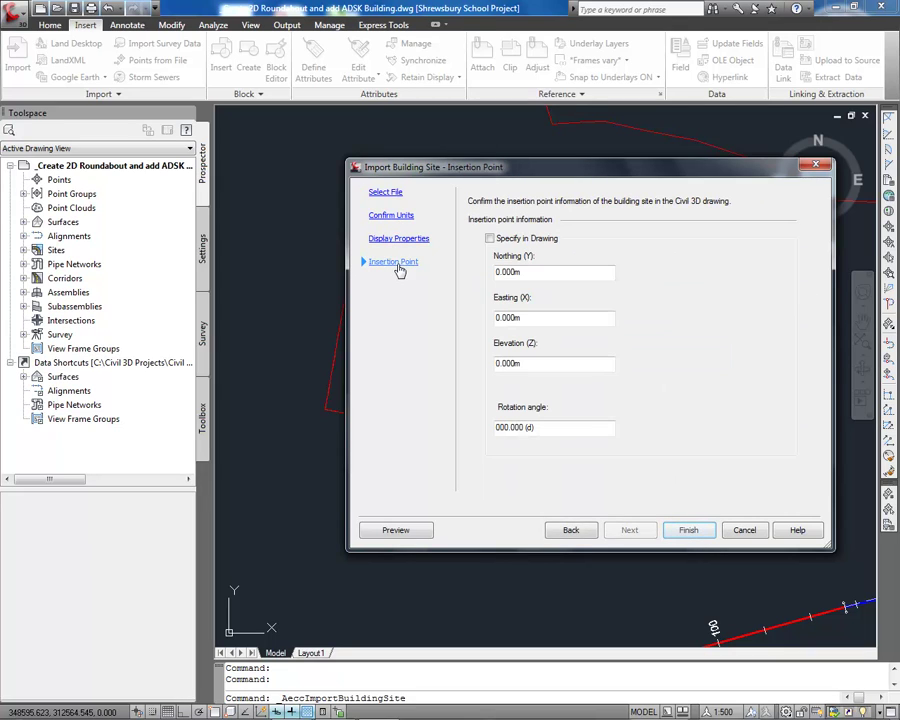
left_click(490, 239)
Place the school building inside the red plot rectangle and accept the rotation
left_click(687, 530)
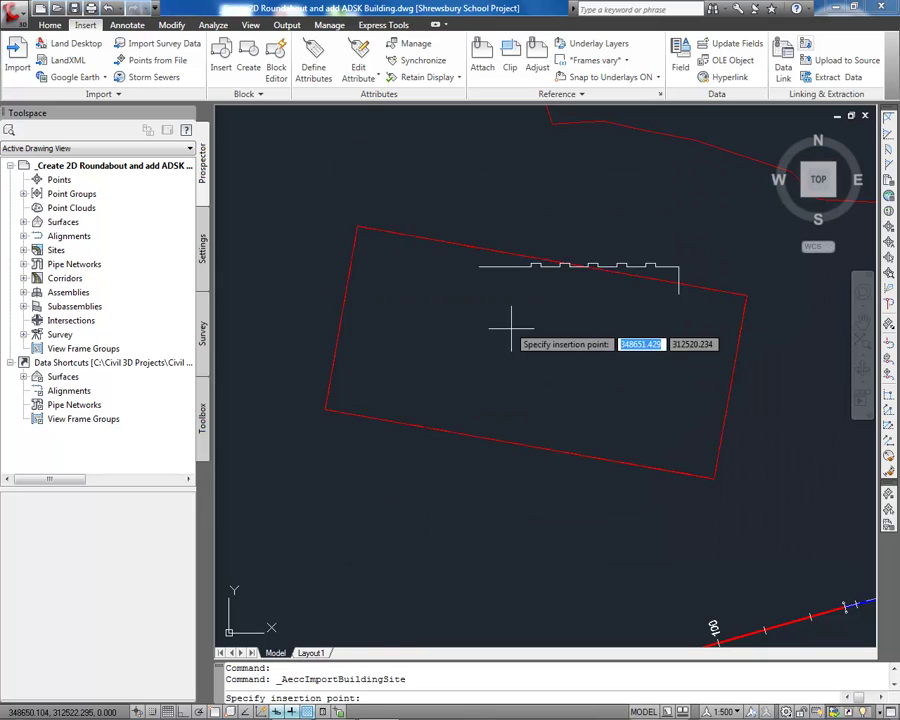
left_click(409, 375)
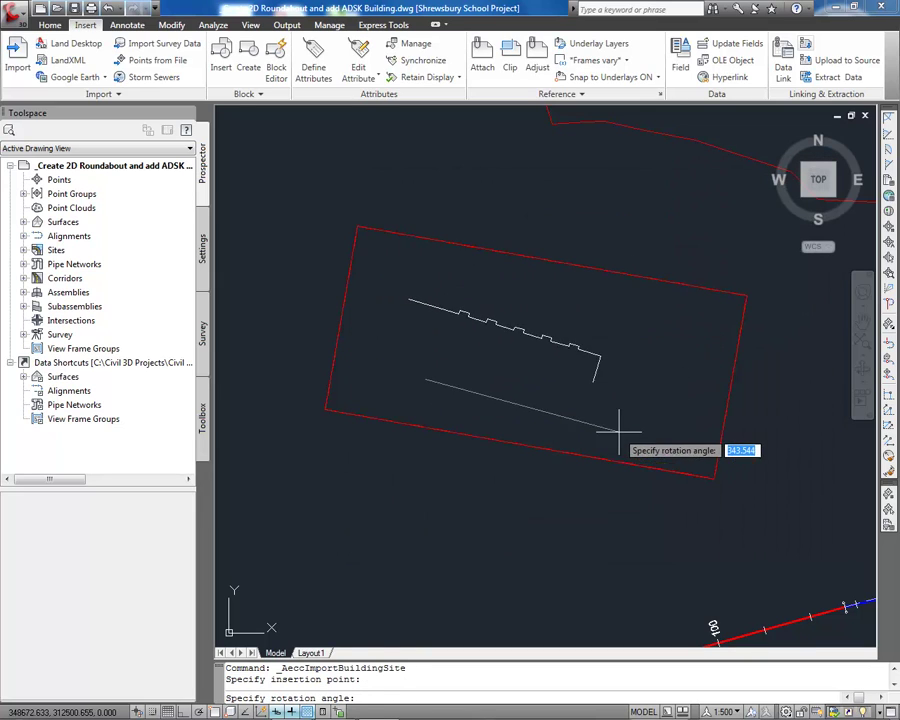
key("Return")
scroll(636, 414, "up", 2)
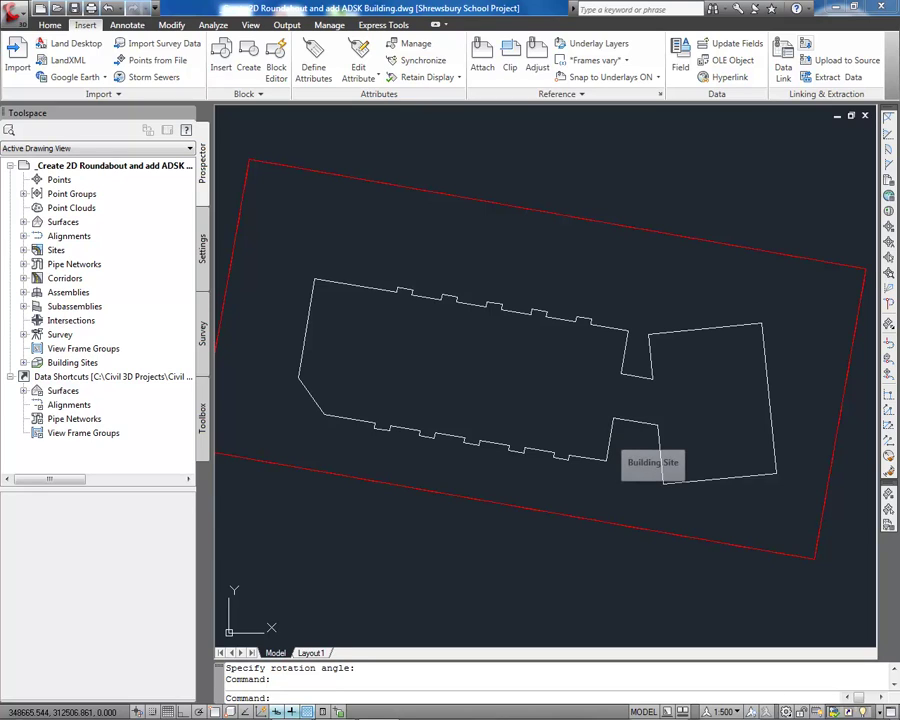
Open the imported building outline in the Object Viewer
left_click(610, 437)
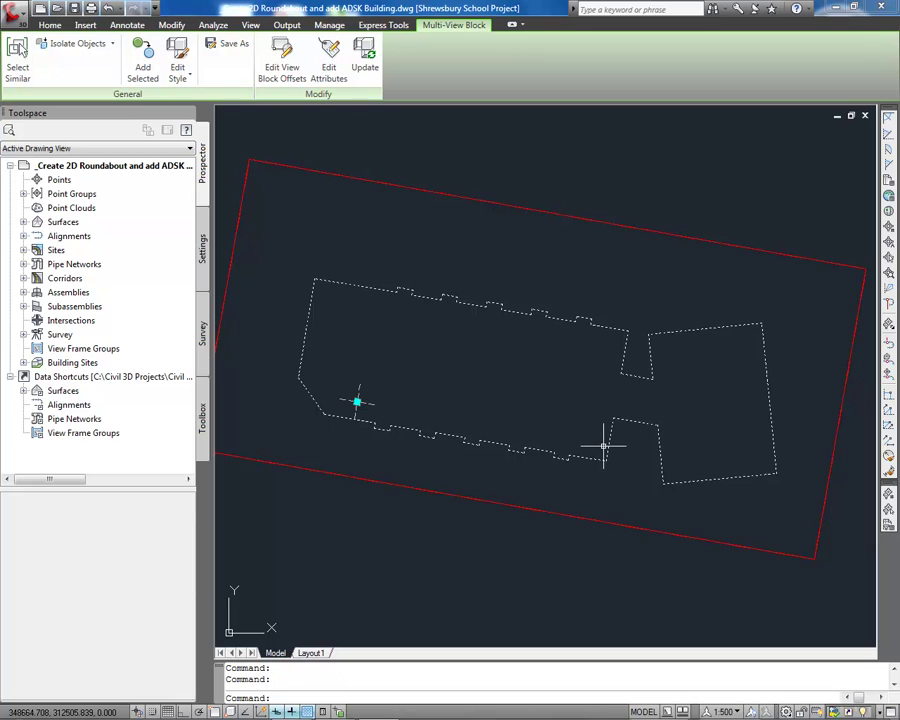
right_click(615, 446)
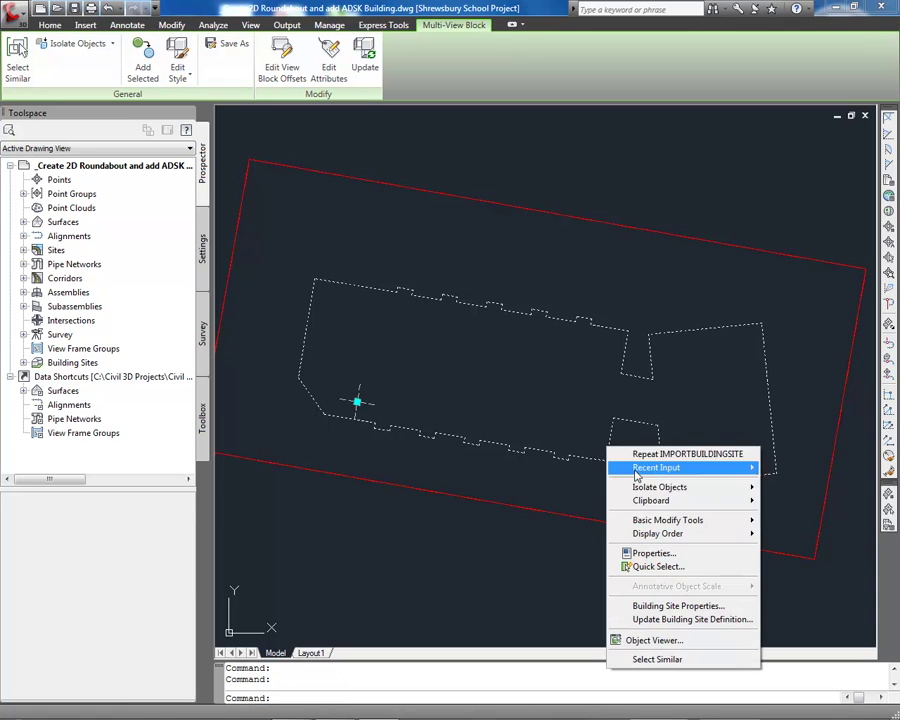
left_click(640, 636)
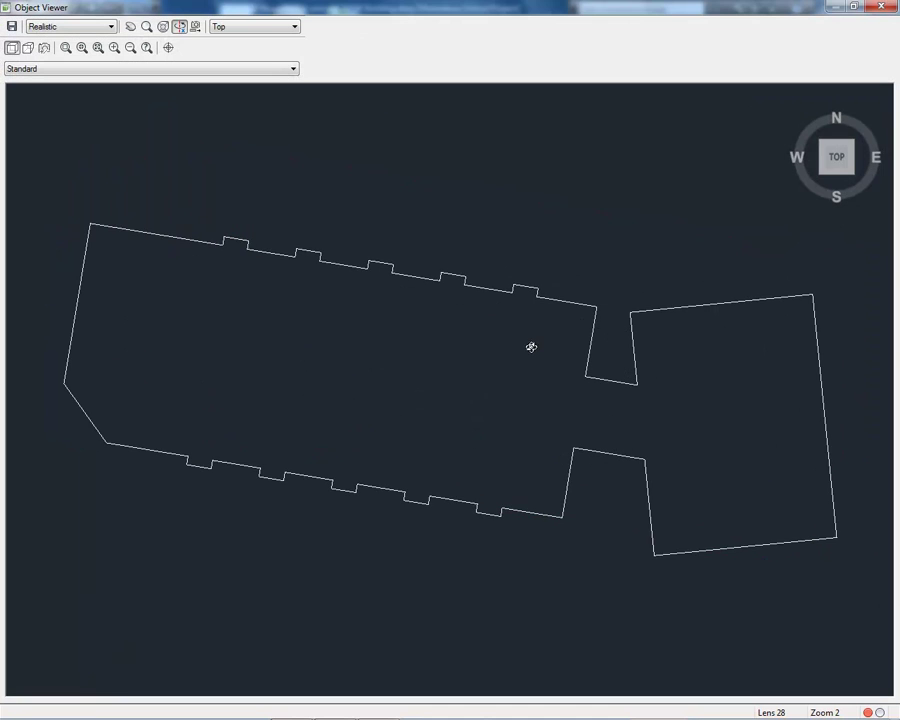
Orbit the school model to an oblique 3D view showing the classroom block and Sports hall
left_click_drag(530, 346, 504, 200)
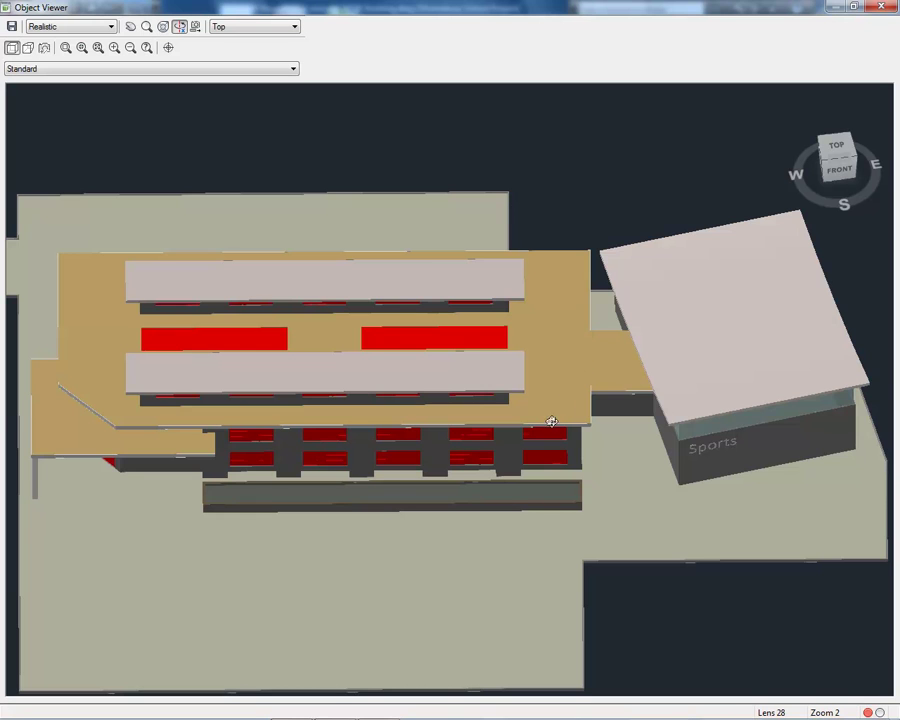
left_click_drag(552, 421, 591, 359)
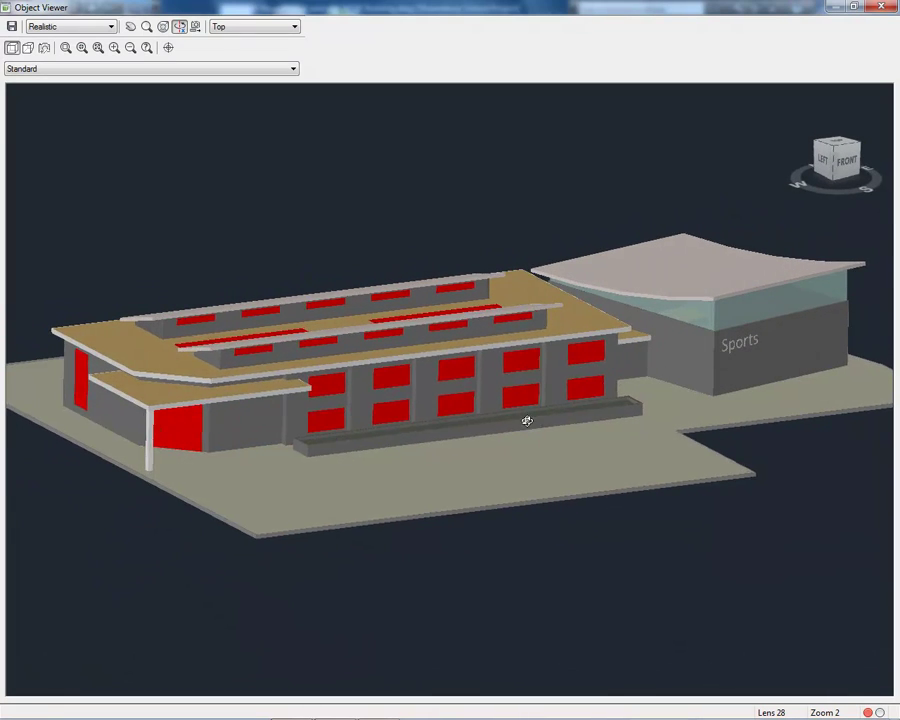